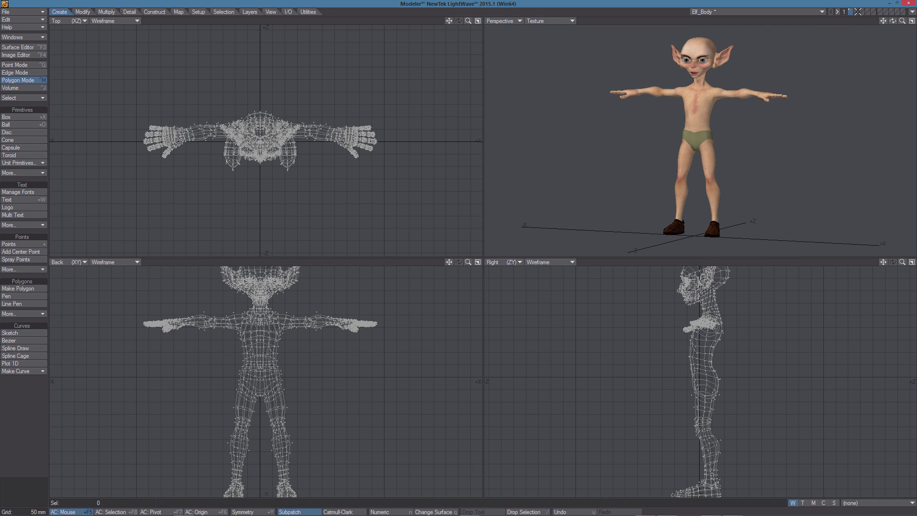
Step: Make an empty layer the foreground layer and show the elf body layer in the background
left_click(856, 10)
left_click(851, 12)
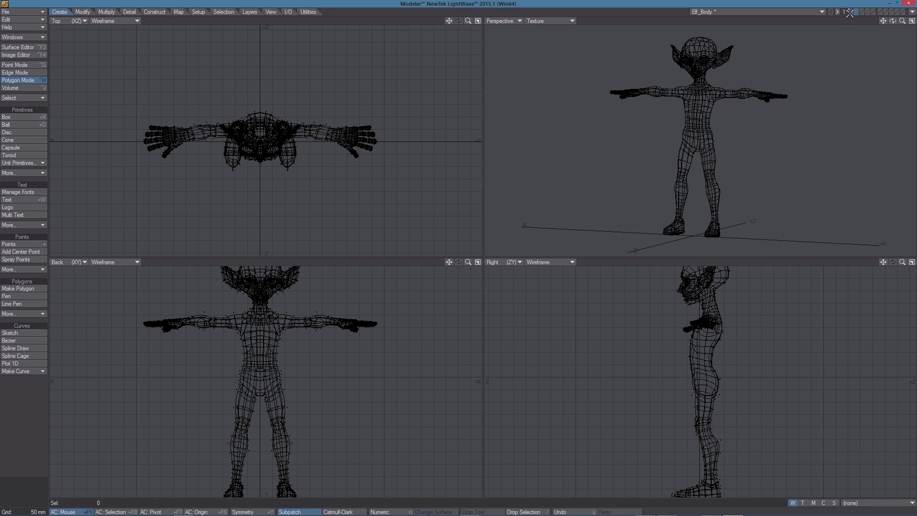
left_click_drag(703, 138, 692, 136, "alt")
scroll(706, 71, "up", 4)
left_click_drag(707, 69, 713, 127, "alt+shift")
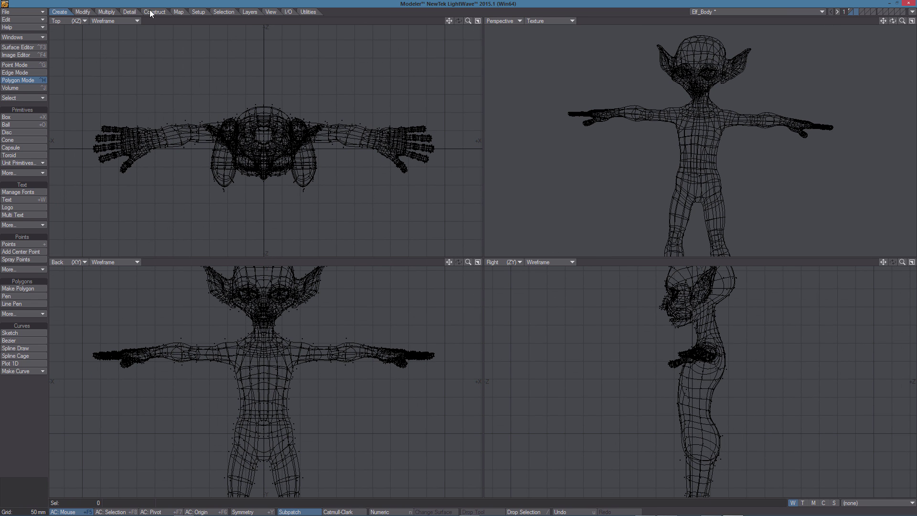
Step: Load the Human_Rig preset from the Genoma Complex_Rigs G2_Bipeds collection into the empty layer
left_click(198, 13)
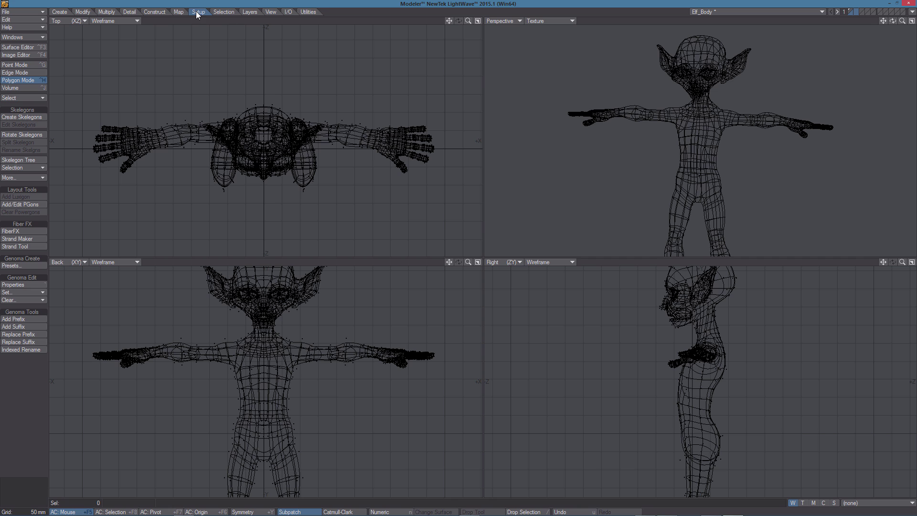
left_click(17, 266)
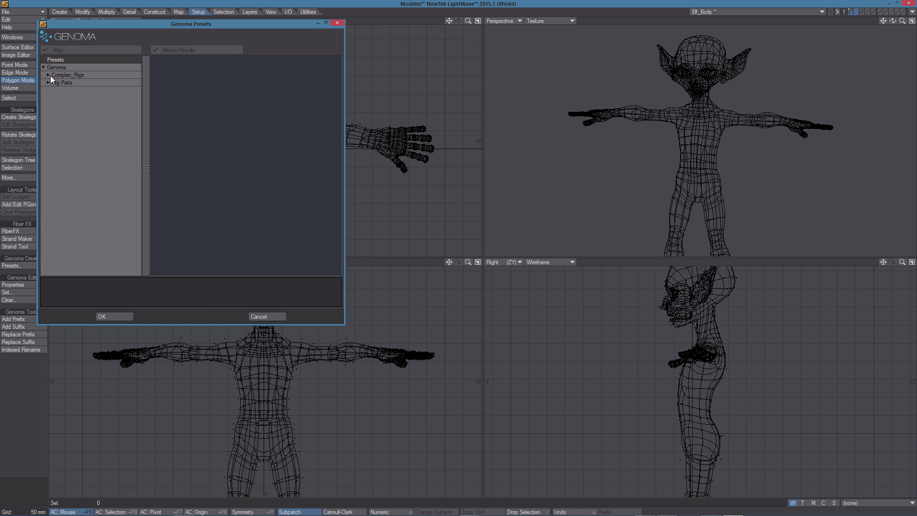
left_click(48, 76)
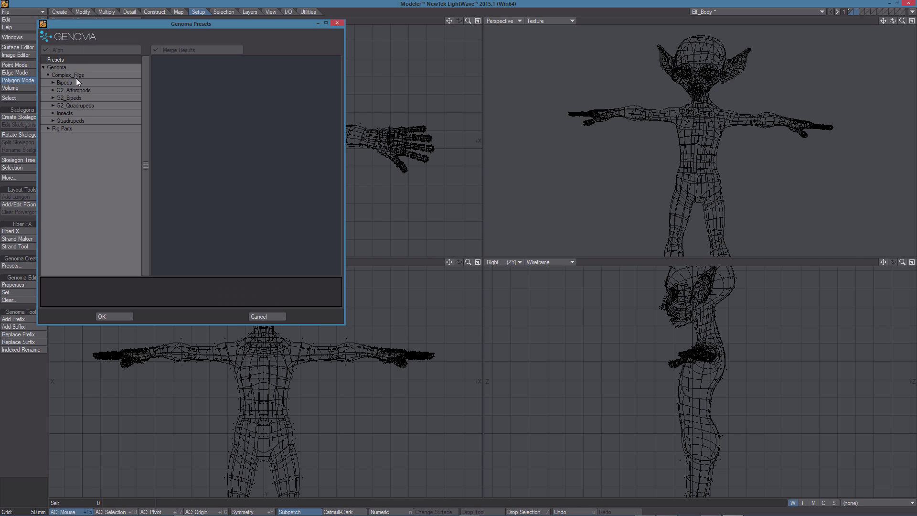
left_click(53, 98)
left_click(72, 106)
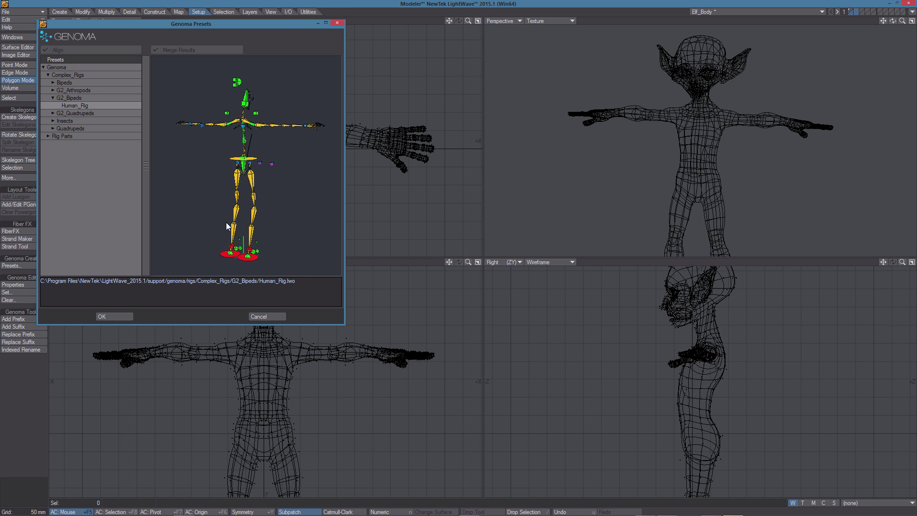
left_click(117, 316)
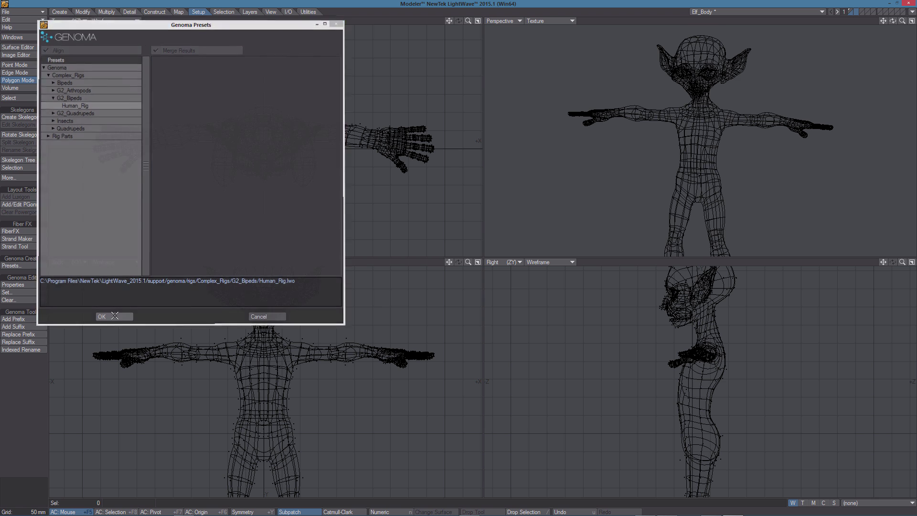
key("a")
left_click_drag(734, 167, 708, 149, "alt")
scroll(708, 149, "up", 2)
Step: Set all four viewports to Color Wireframe display and deselect the rig
left_click(543, 20)
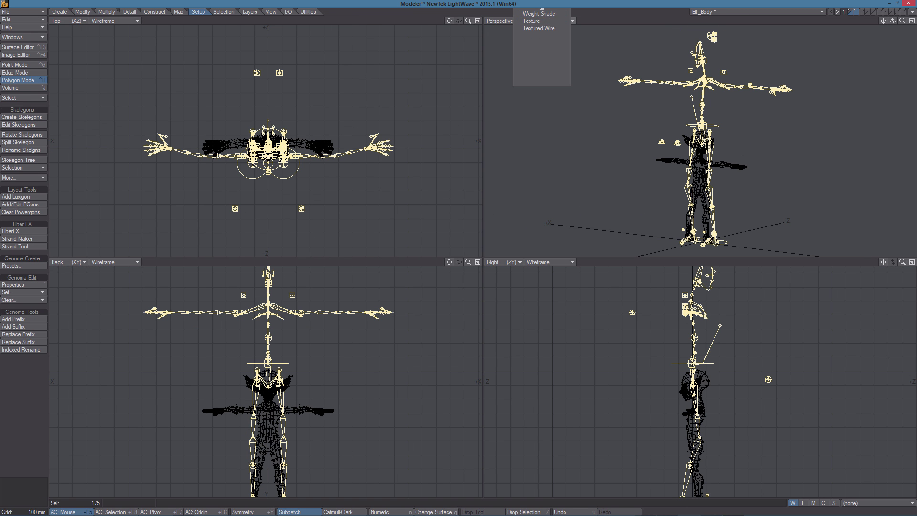
scroll(543, 21, "up", 3)
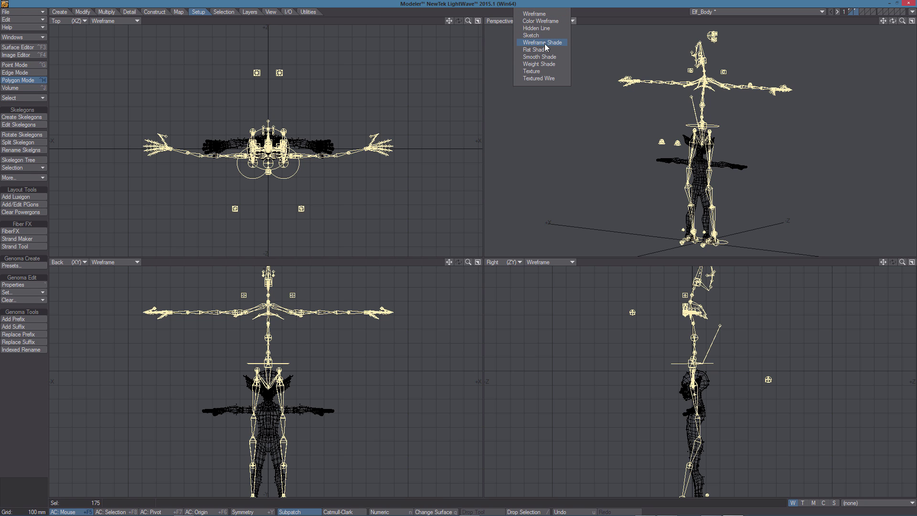
left_click(547, 21)
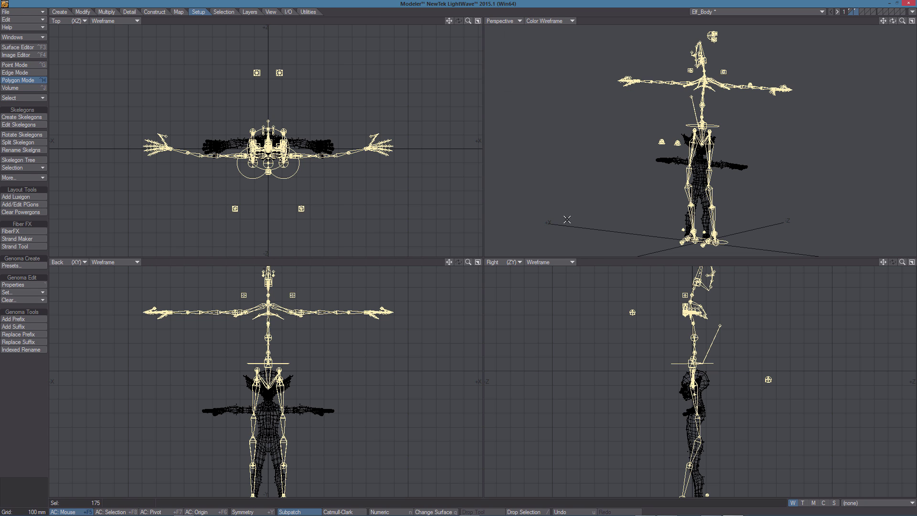
left_click(549, 262)
left_click(544, 270)
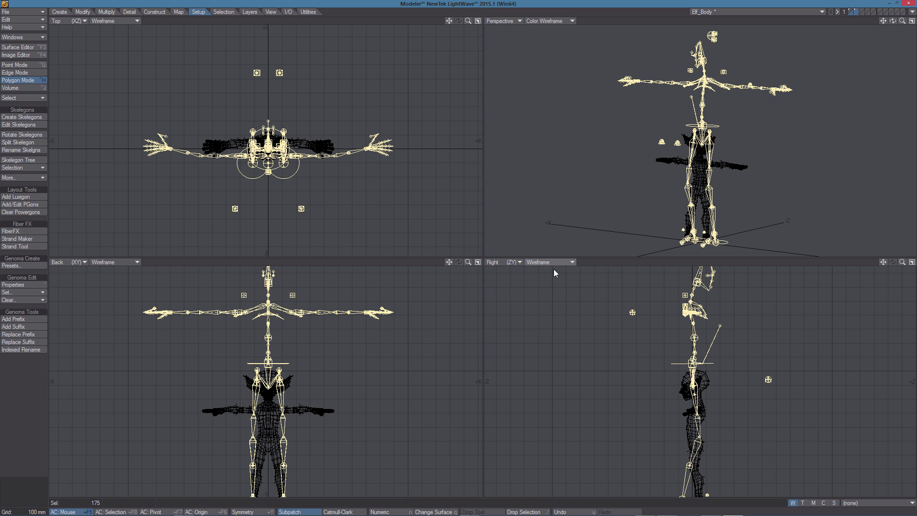
left_click(120, 262)
left_click(117, 270)
left_click(138, 21)
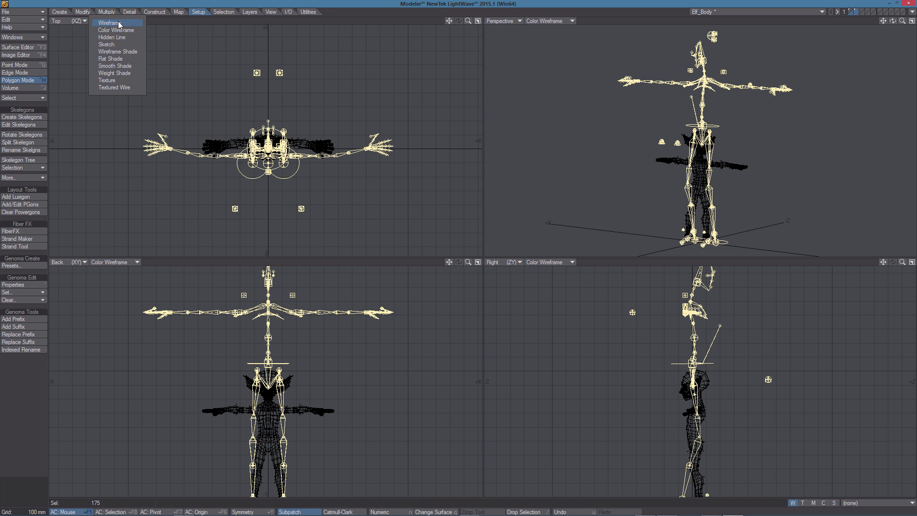
left_click(125, 29)
left_click(34, 420)
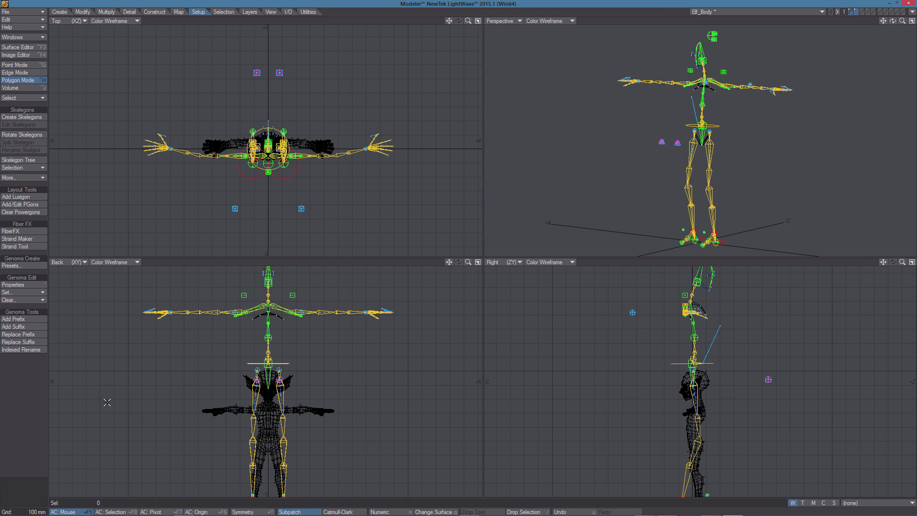
Step: Scale the whole rig down around the origin until its height and arm span match the elf body
left_click_drag(702, 122, 713, 169, "ctrl+alt")
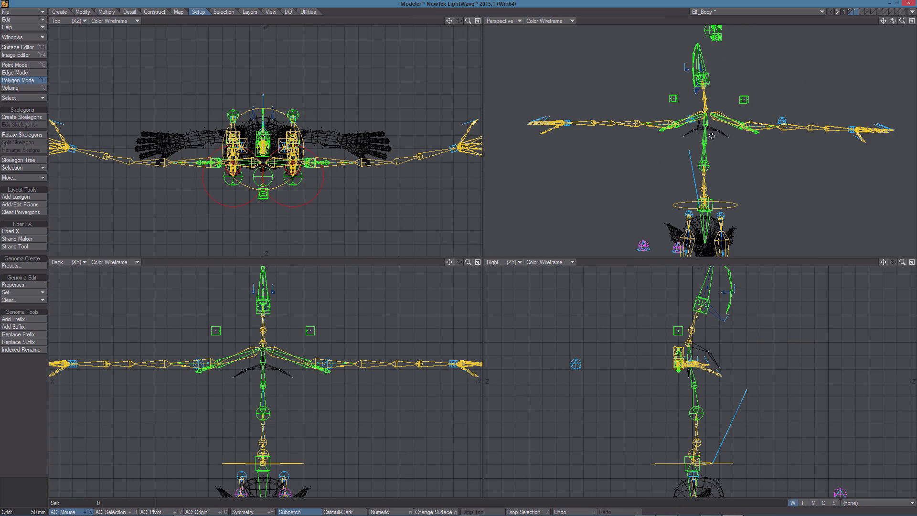
left_click_drag(713, 136, 741, 146, "alt")
left_click_drag(735, 190, 752, 178, "alt")
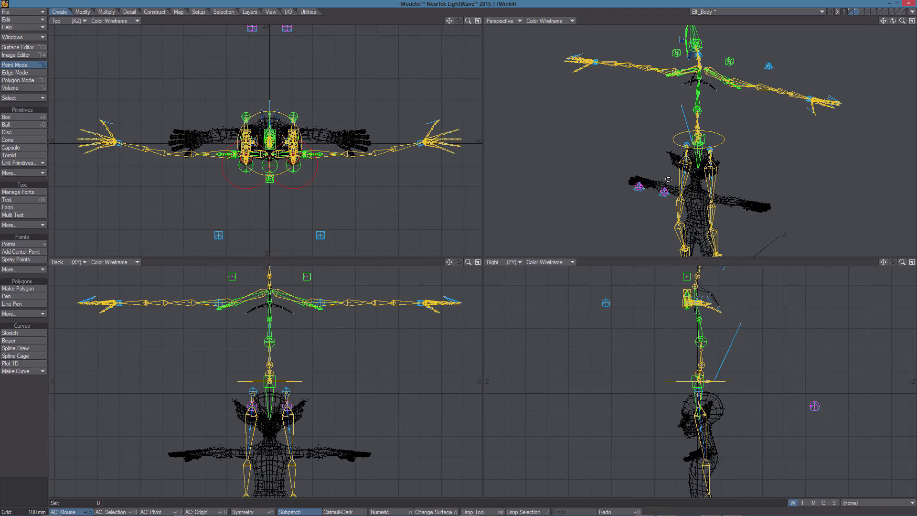
left_click_drag(655, 183, 659, 154, "alt")
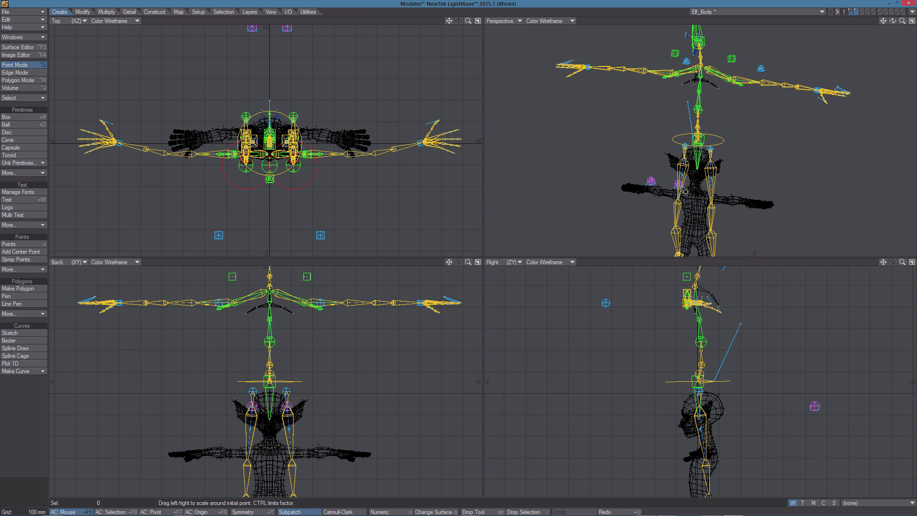
key("a")
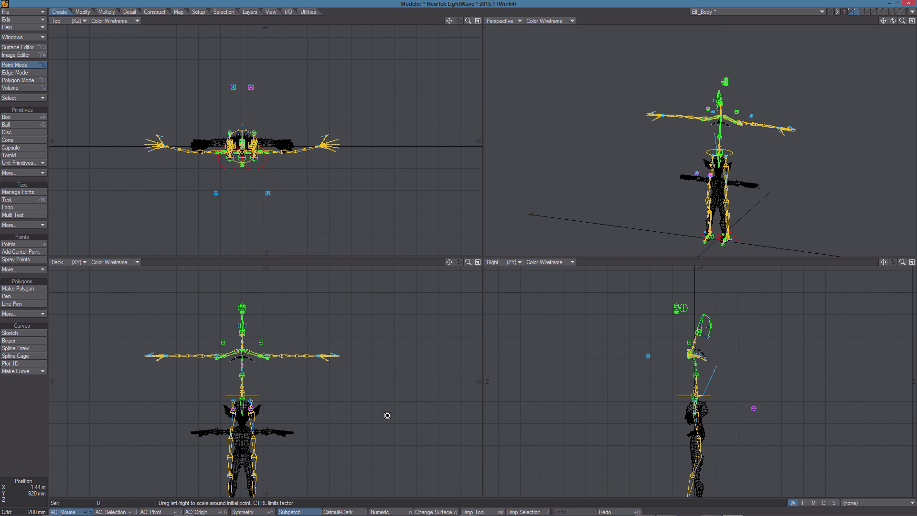
left_click_drag(297, 444, 311, 403, "alt")
scroll(305, 411, "up", 3)
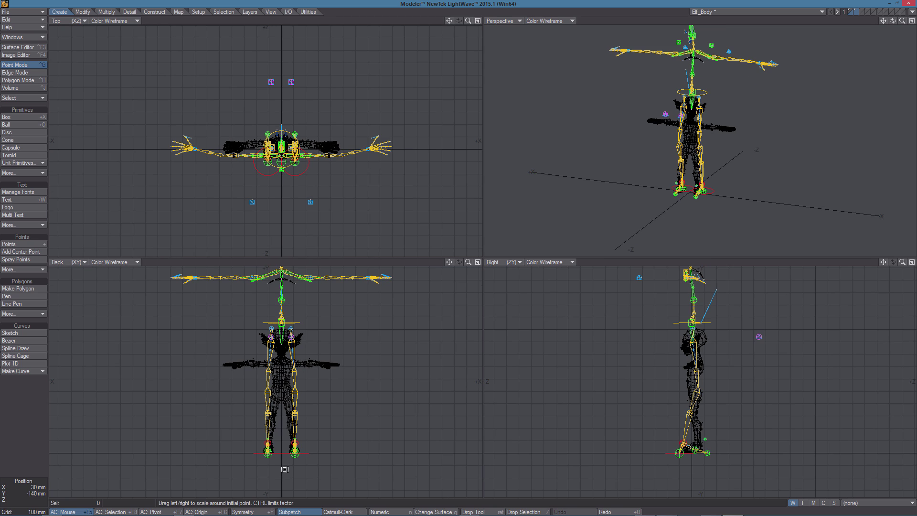
key("Return")
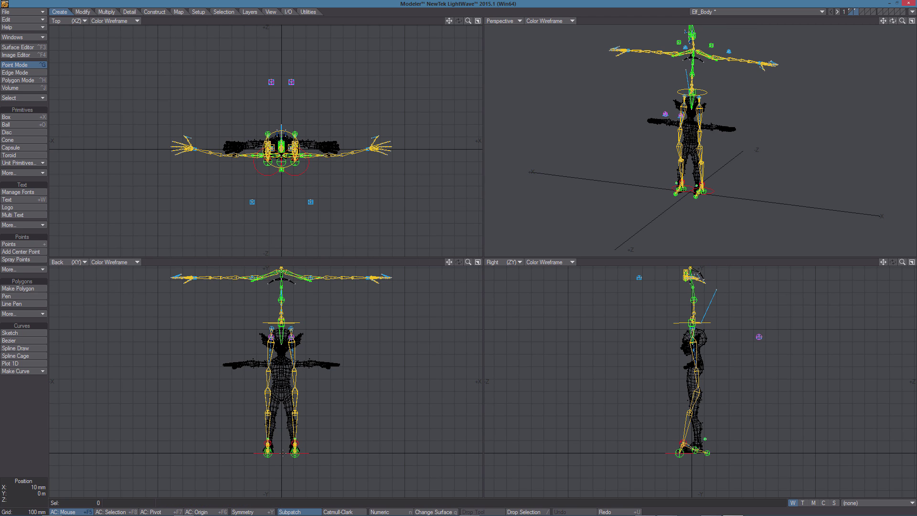
key("shift+h")
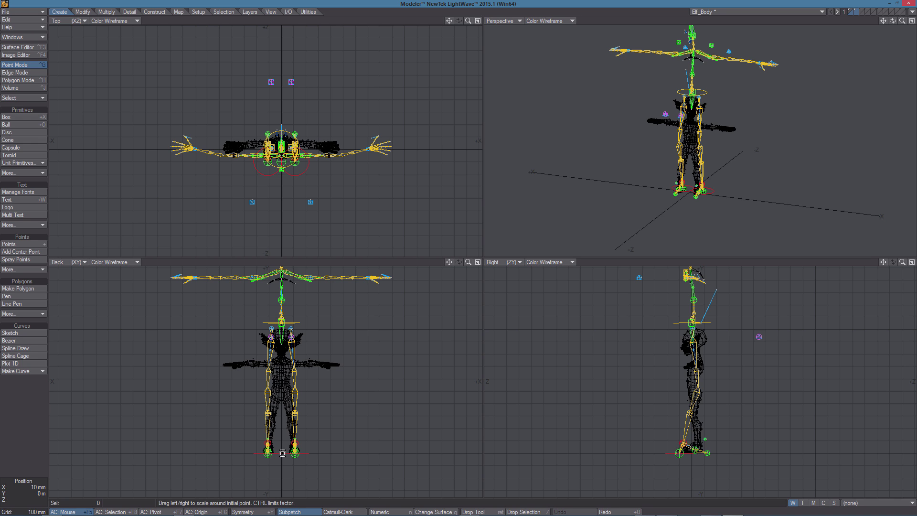
left_click(197, 512)
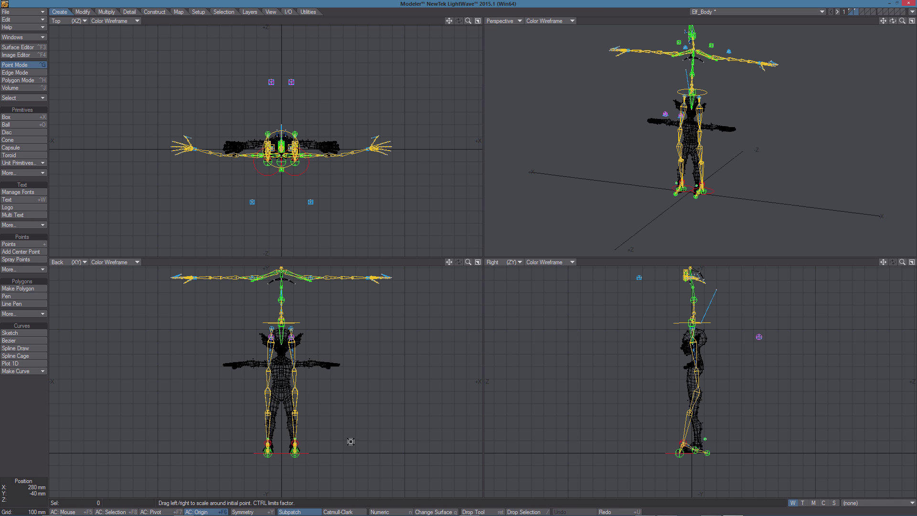
left_click_drag(356, 425, 303, 426)
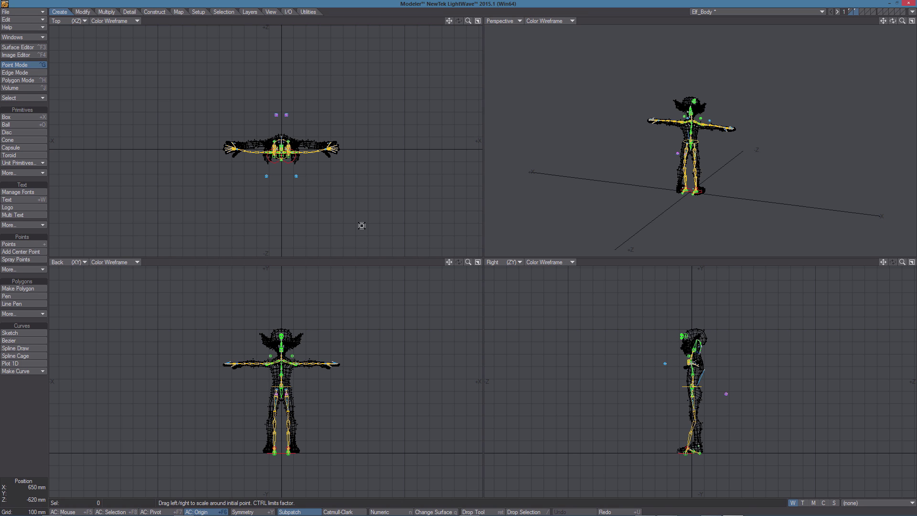
Step: Rotate the rig 180 degrees around the vertical axis so it faces the same way as the elf
scroll(362, 225, "up", 2)
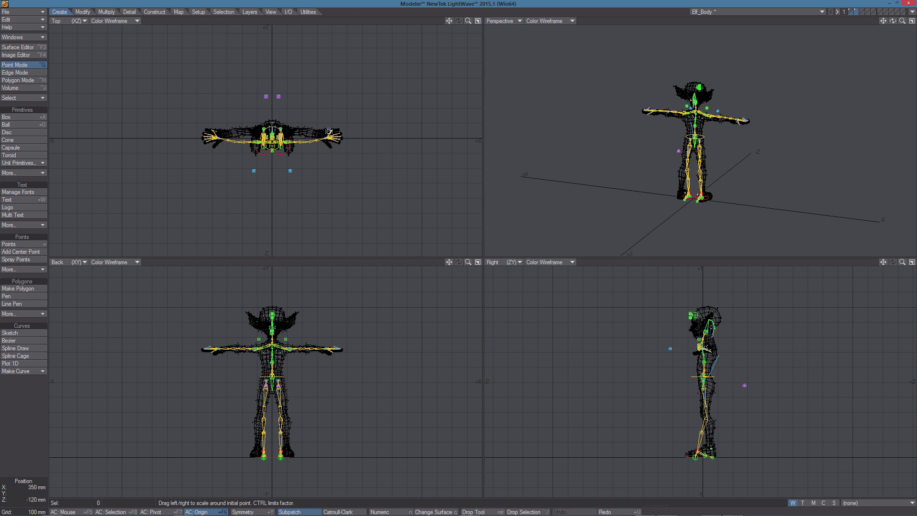
key("r")
key("r")
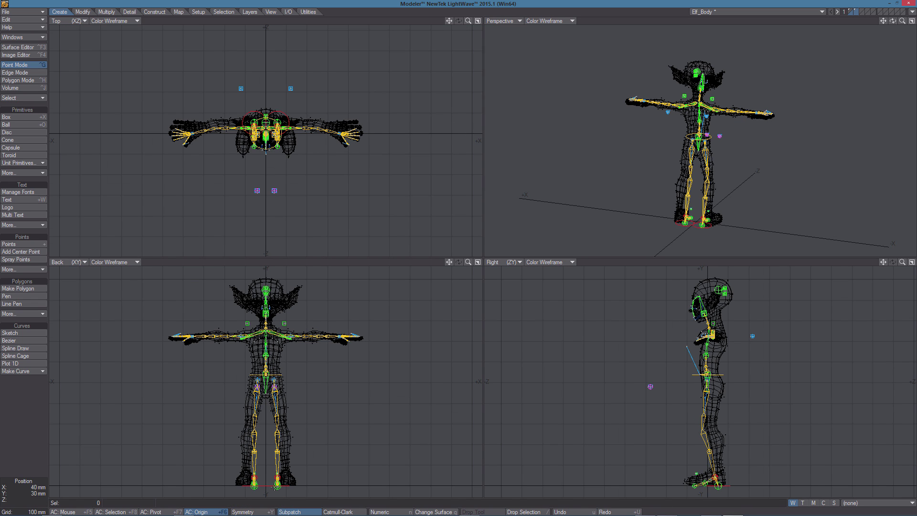
Step: Set the action center to Mouse with Symmetry on, and maximize the Back view around the legs
left_click(57, 512)
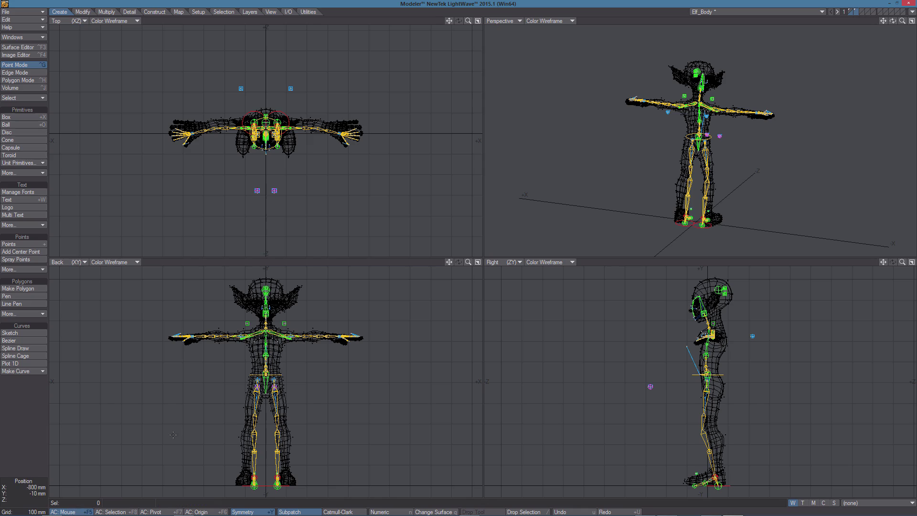
scroll(282, 424, "up", 3)
left_click_drag(306, 383, 311, 321, "alt")
key("KP_0")
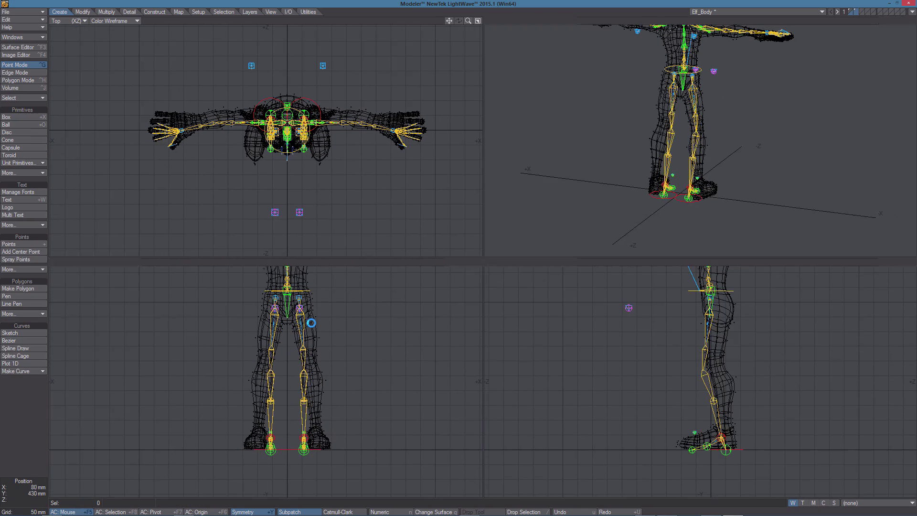
left_click_drag(496, 257, 538, 207, "ctrl+alt")
left_click_drag(537, 207, 479, 230, "alt")
left_click_drag(480, 230, 437, 231, "alt")
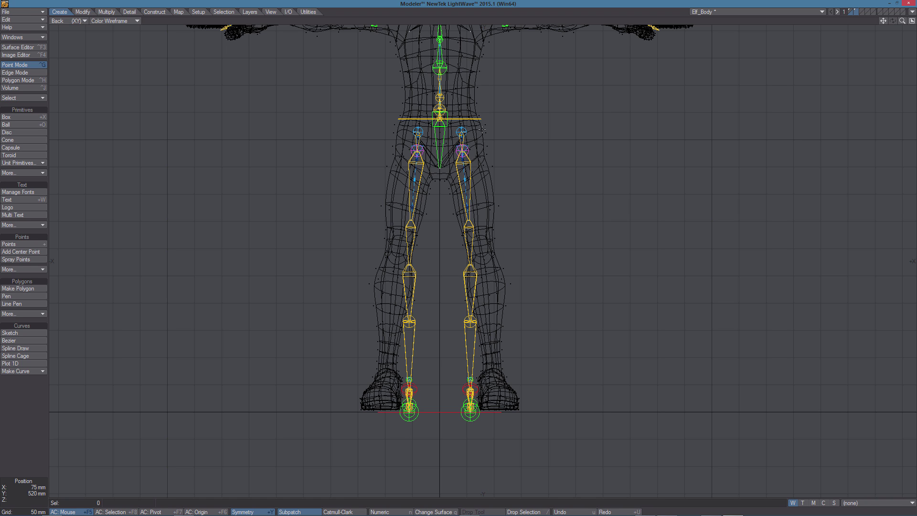
Step: Select the skelegons of both legs and rotate them outward about 6° from the hip joints to follow the elf's legs
mouse_move(450, 197)
right_mouse_down()
mouse_move(443, 361)
mouse_move(537, 433)
mouse_move(538, 332)
right_mouse_up()
key("ctrl+h")
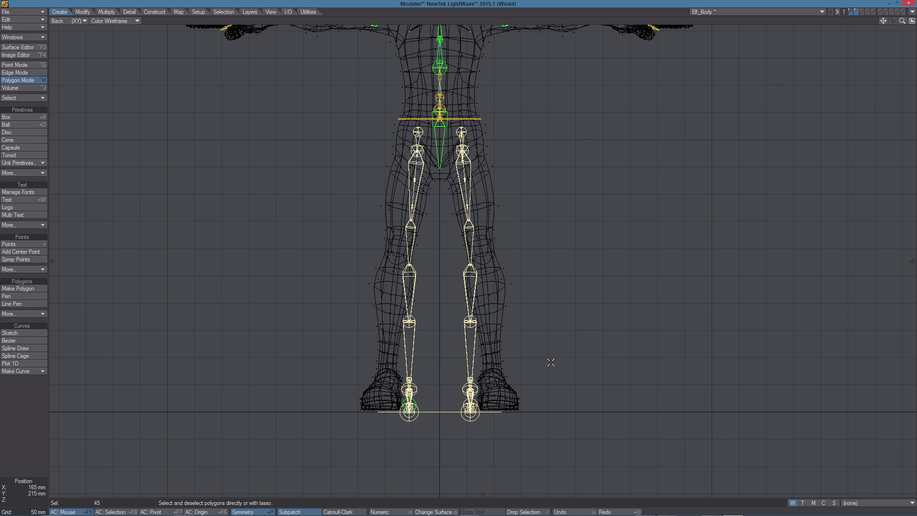
left_click(419, 151)
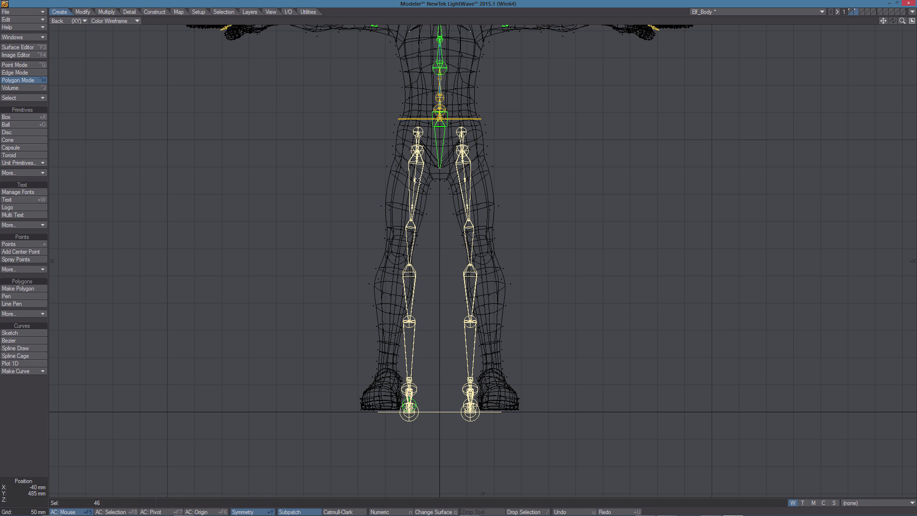
key("y")
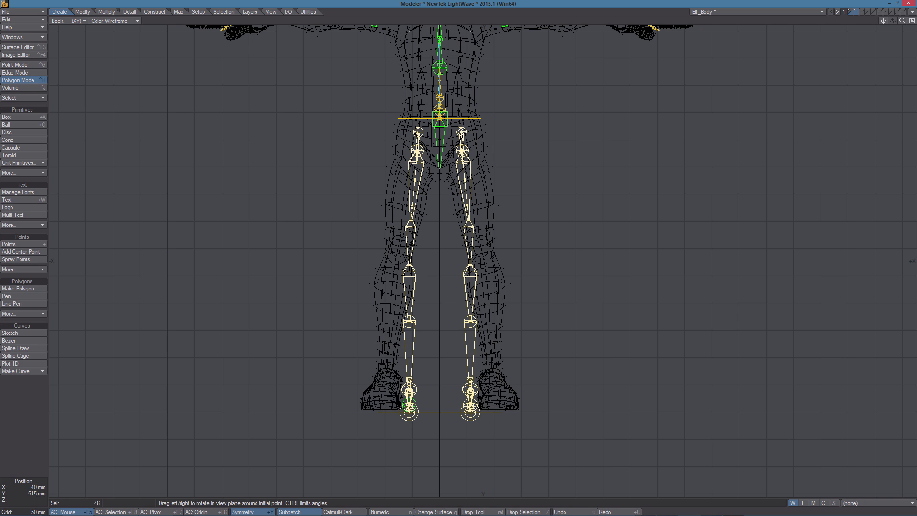
left_click_drag(418, 151, 437, 151)
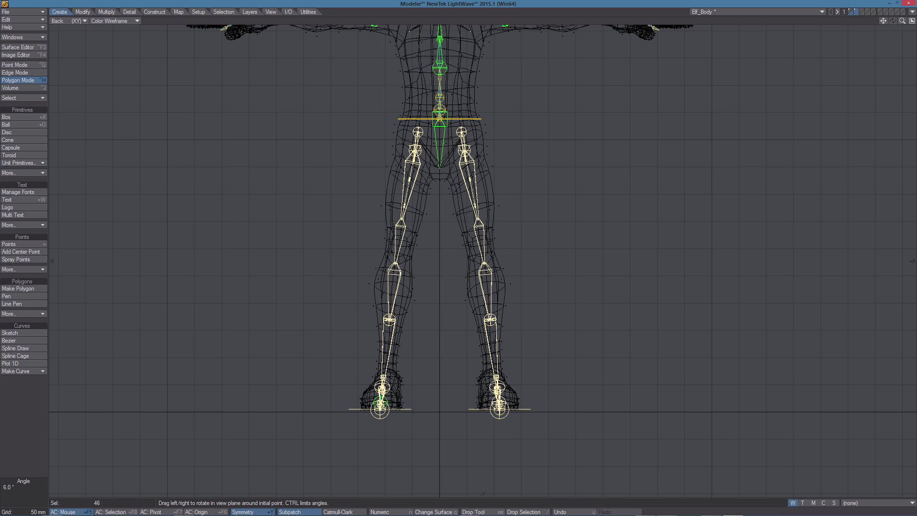
left_click(19, 439)
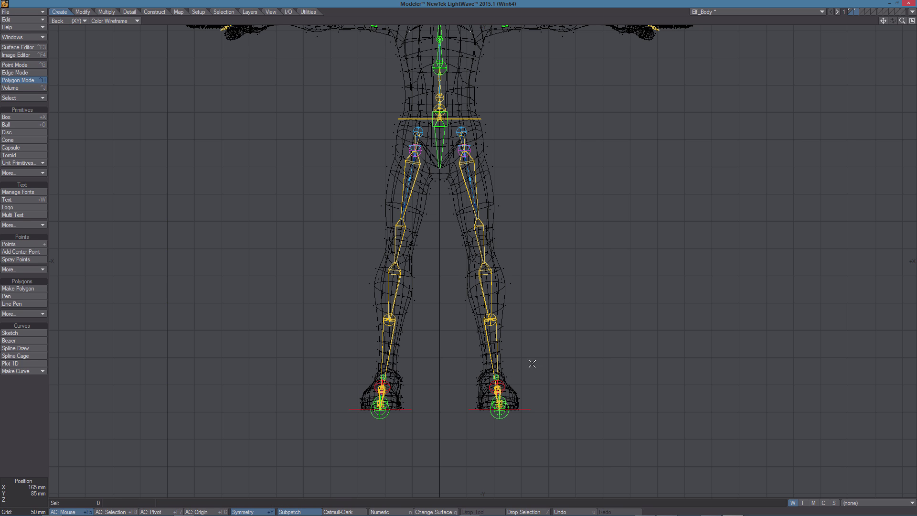
Step: Select the foot skelegons and controls and rotate them slightly back inward around the ankles
mouse_move(532, 364)
right_mouse_down()
mouse_move(459, 370)
mouse_move(578, 421)
mouse_move(531, 362)
right_mouse_up()
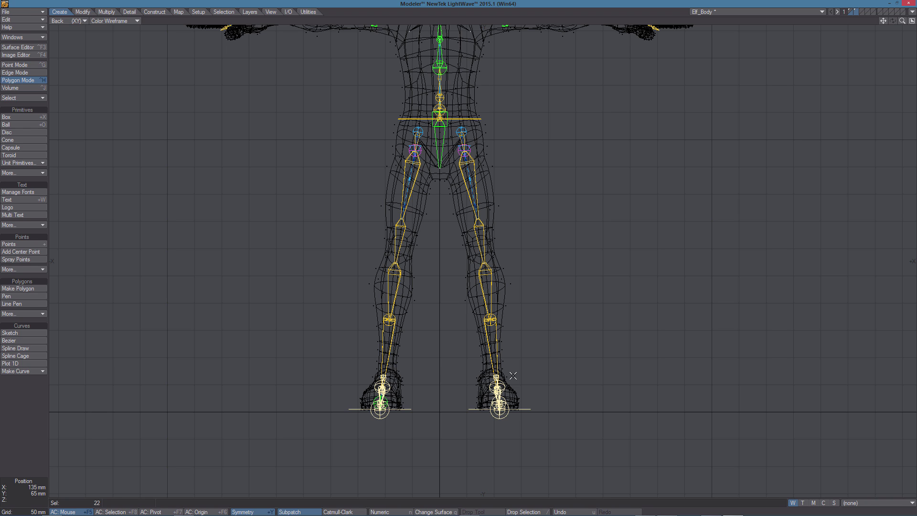
key("y")
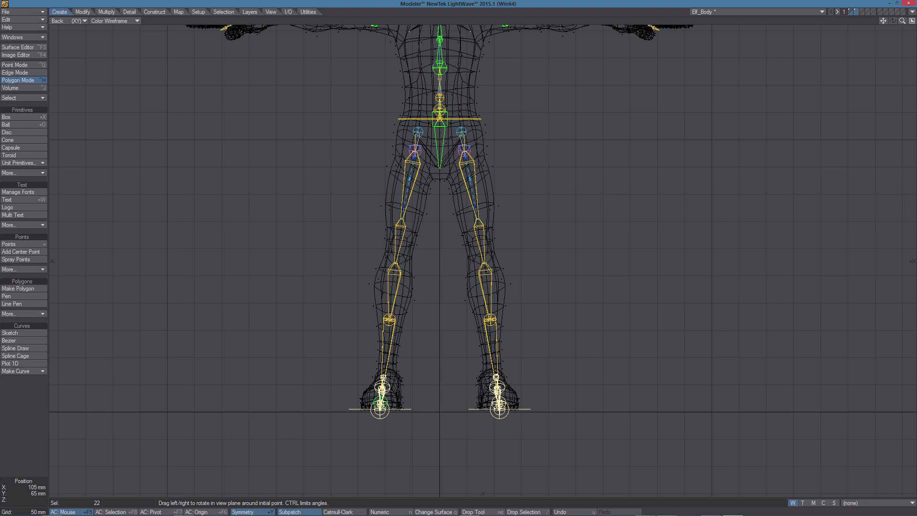
left_click_drag(496, 377, 490, 377)
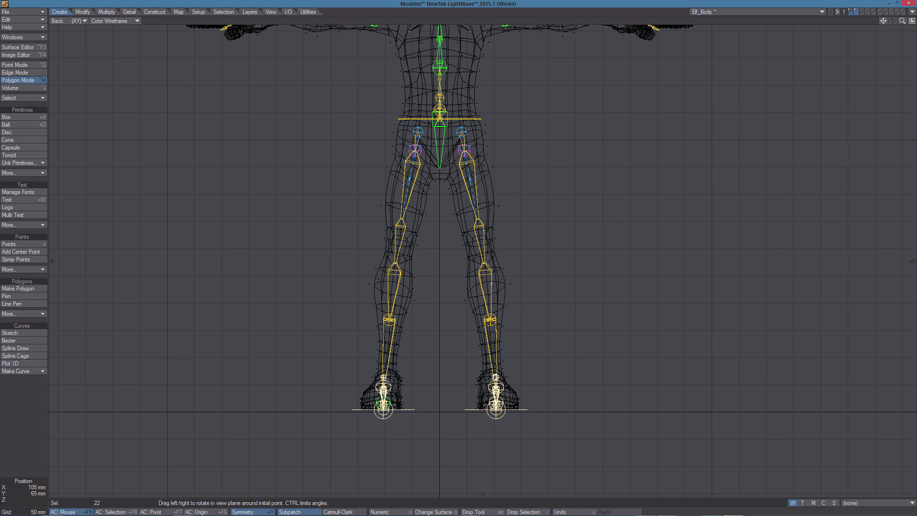
Step: Clear the selection and, in the maximized Right view, move the toe, ball, heel and ankle joints to fit the elf's foot
left_click(32, 459)
left_click(32, 459)
key("KP_0")
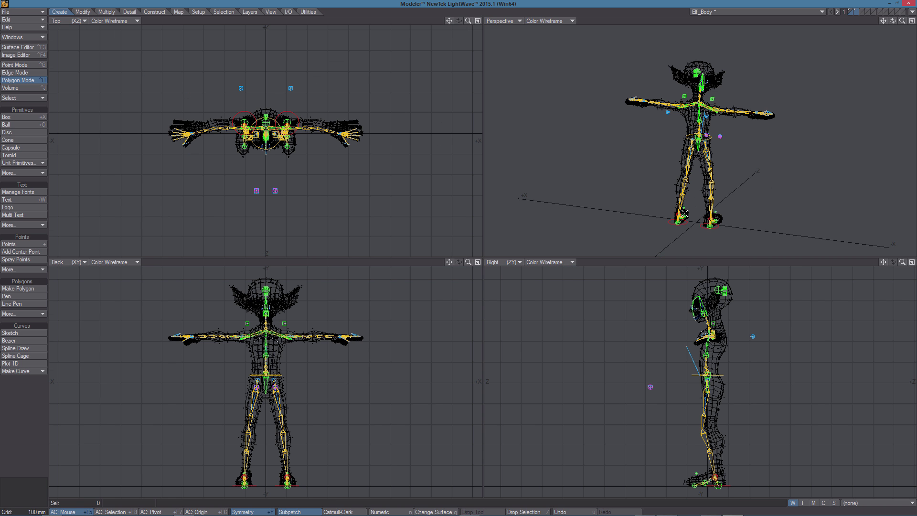
mouse_move(685, 214)
left_mouse_down("alt")
mouse_move(669, 184)
mouse_move(614, 184)
mouse_move(681, 229)
left_mouse_up("alt")
left_click_drag(681, 234, 642, 174, "alt+shift")
left_click_drag(642, 174, 678, 210, "ctrl+alt")
left_click_drag(679, 210, 661, 171, "alt+shift")
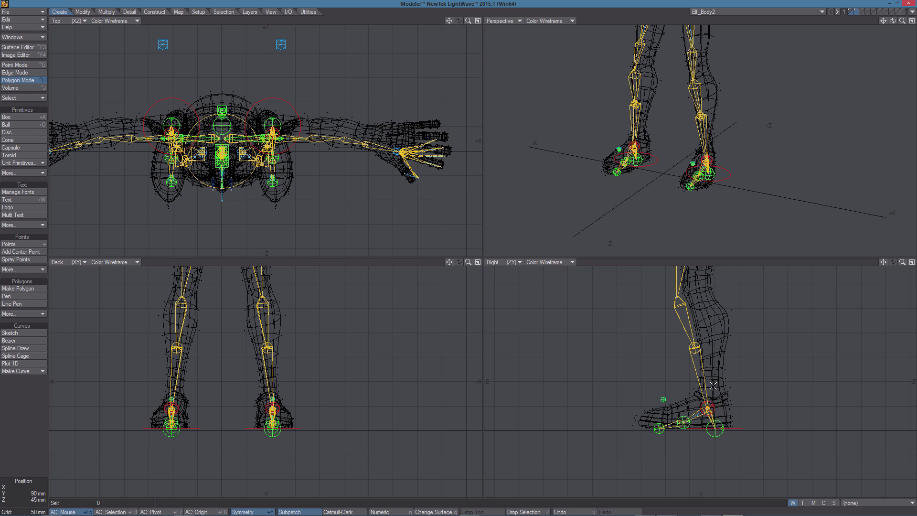
key("KP_0")
left_click_drag(522, 242, 548, 287, "ctrl+alt")
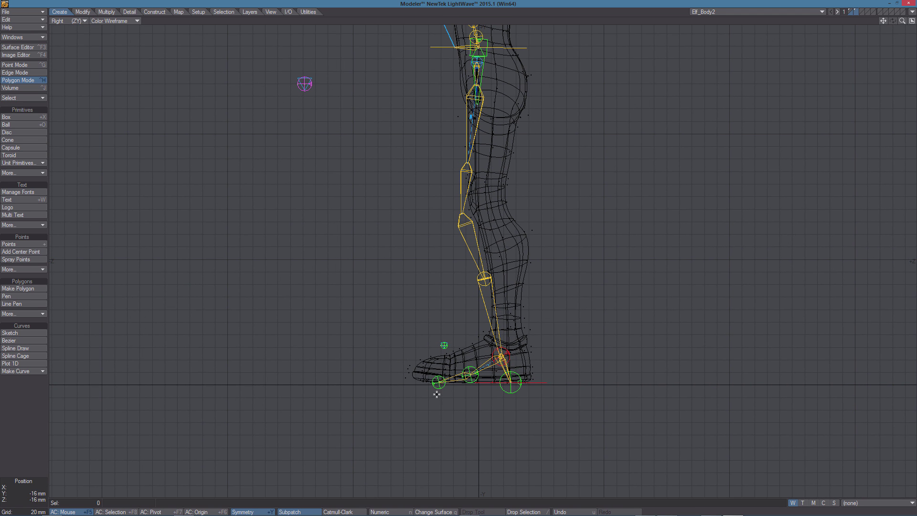
key("t")
left_click_drag(438, 383, 416, 380)
left_click_drag(515, 382, 531, 381)
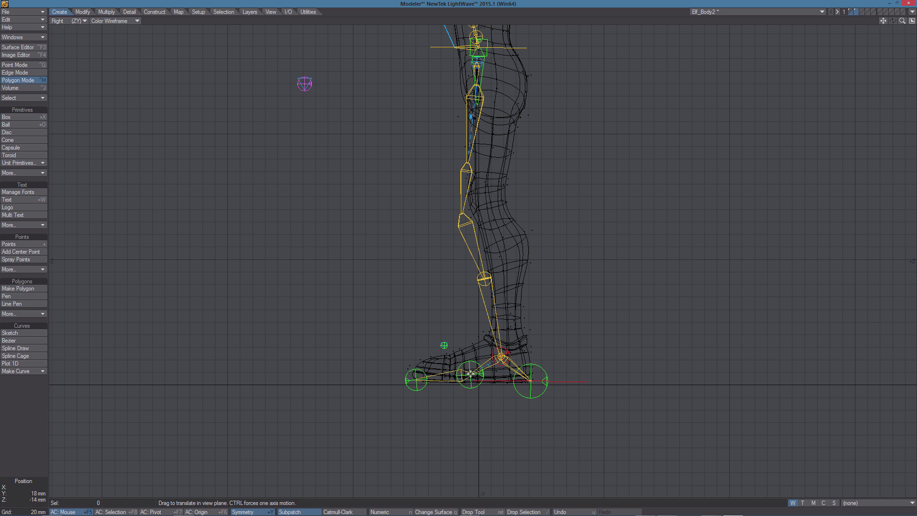
left_click_drag(470, 374, 509, 337)
Step: Move the shin, knee, thigh and hip joints backward in the side view so the leg chain runs inside the elf's leg
left_click_drag(515, 264, 434, 306, "alt")
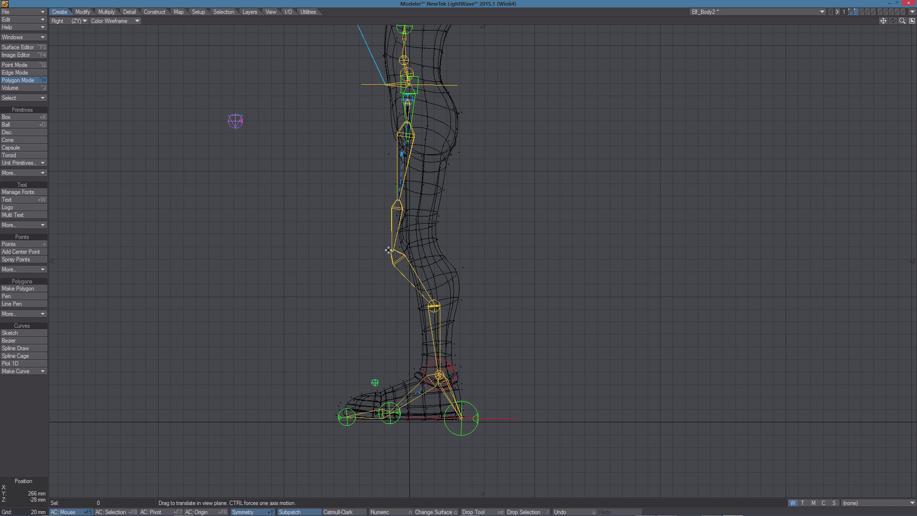
left_click_drag(388, 250, 391, 249)
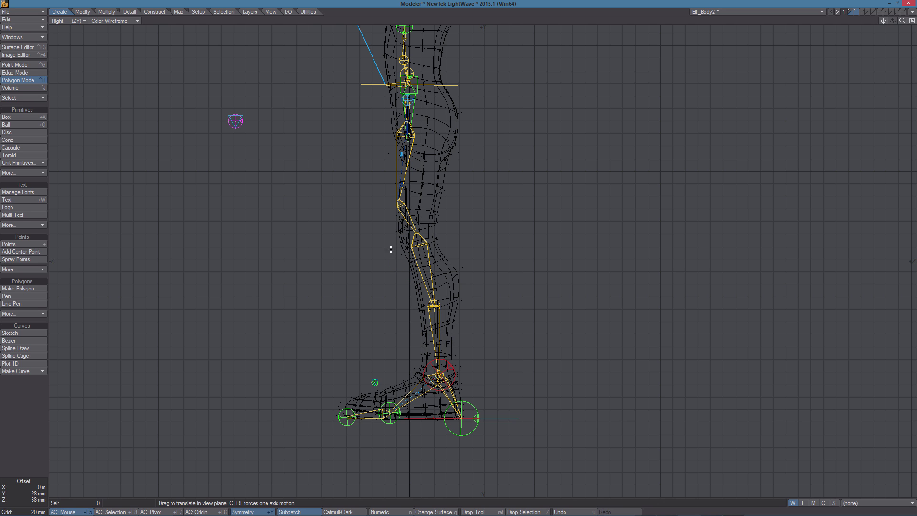
left_click_drag(398, 199, 418, 185)
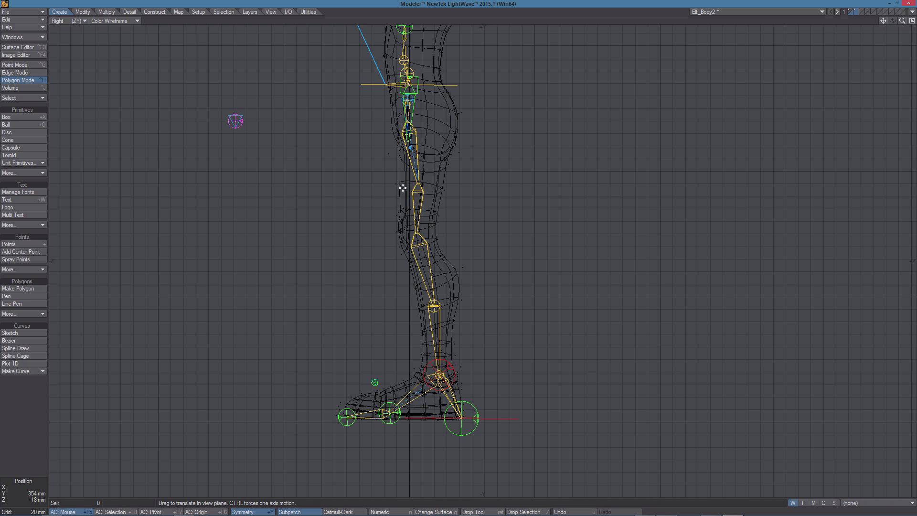
left_click_drag(408, 130, 425, 98)
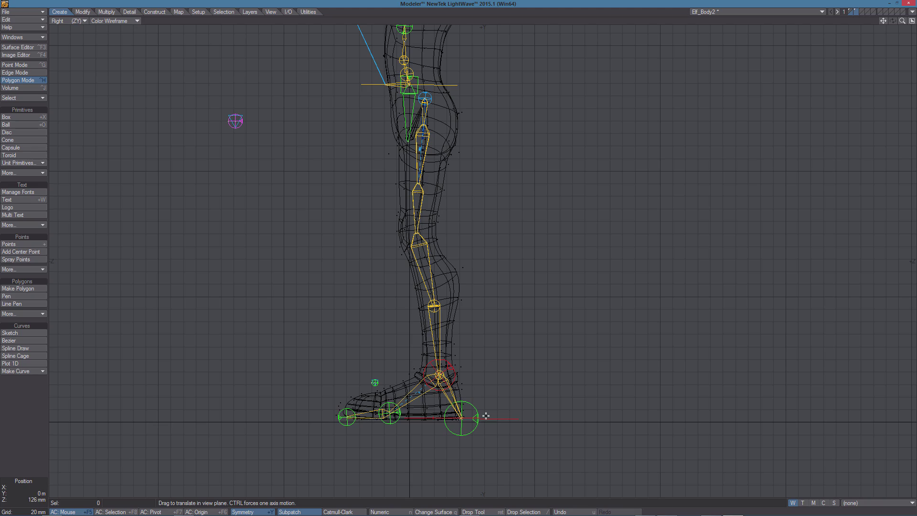
Step: Nudge the knee and shin joints slightly inward in the Back view to centre them in the elf's legs
key("KP_0")
left_click_drag(669, 162, 710, 153, "alt")
left_click_drag(710, 153, 703, 197, "ctrl+alt")
left_click_drag(703, 197, 693, 160, "alt")
left_click_drag(788, 165, 725, 145, "alt")
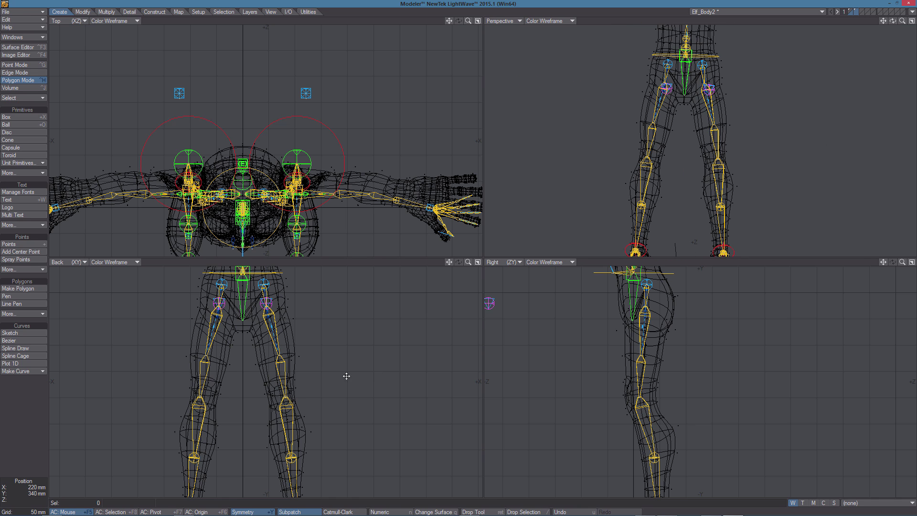
left_click_drag(275, 354, 310, 329, "alt")
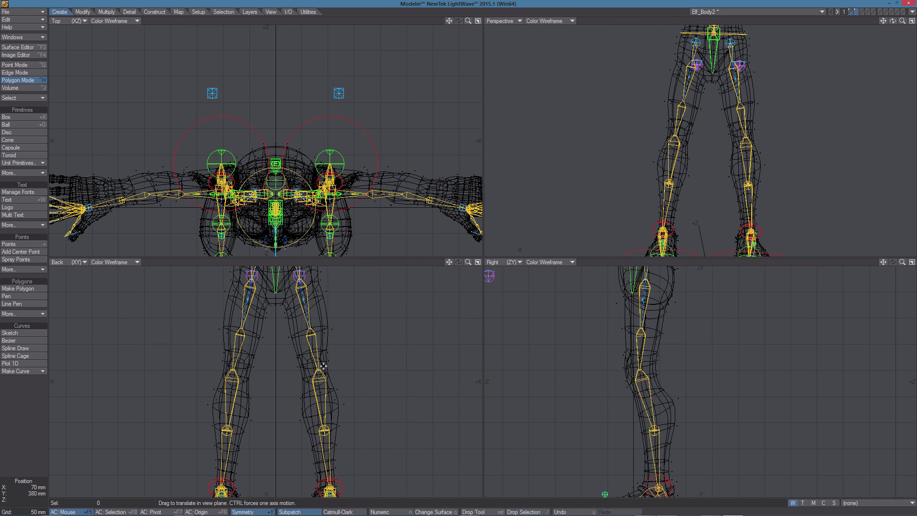
left_click_drag(318, 371, 315, 371)
left_click_drag(307, 329, 310, 329)
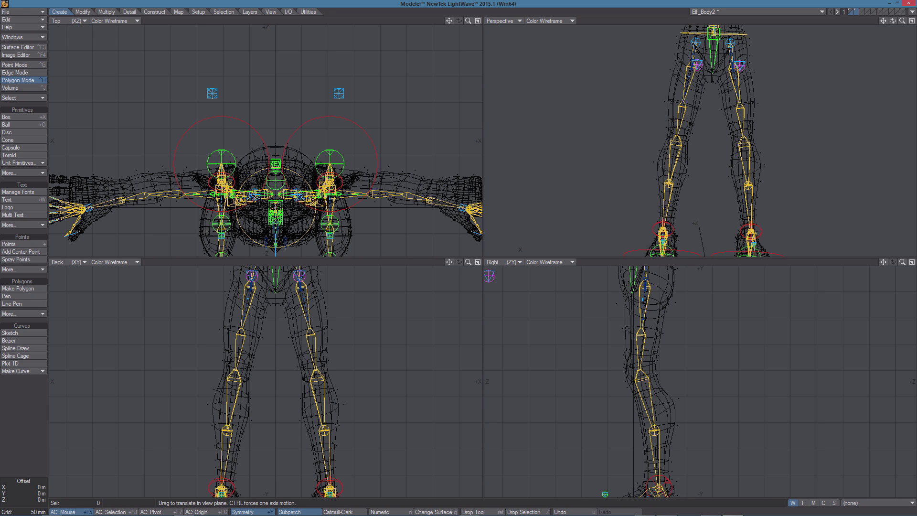
left_click_drag(324, 430, 321, 431)
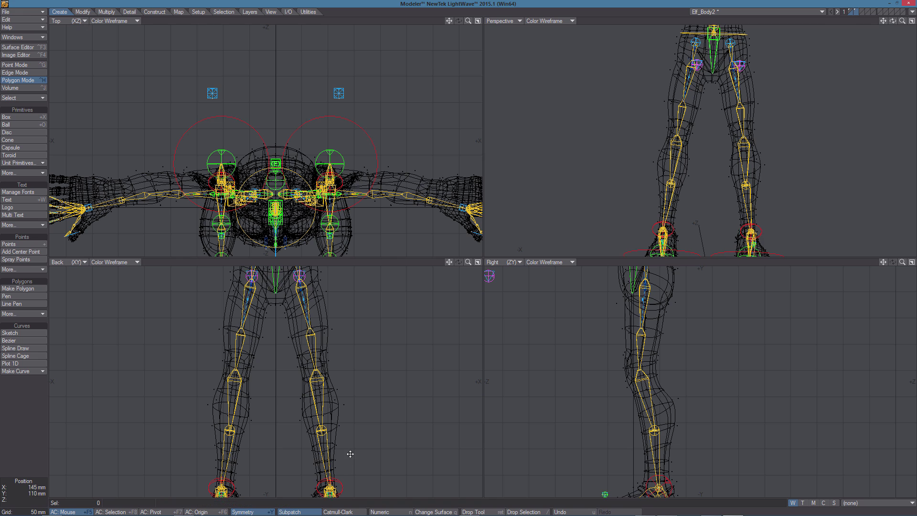
left_click_drag(352, 466, 366, 444, "alt")
left_click(31, 437)
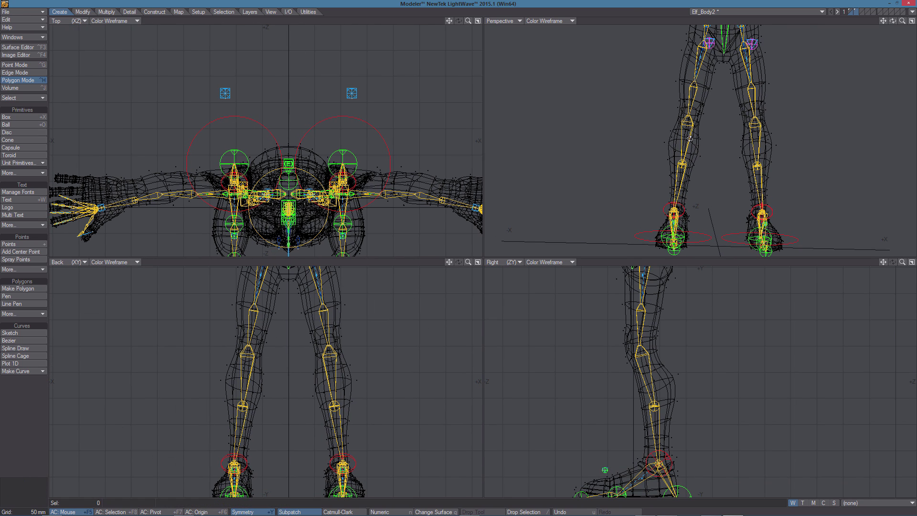
Step: Try moving the two purple controls in front of the legs closer together, and undo the move
left_click_drag(690, 139, 648, 147, "alt")
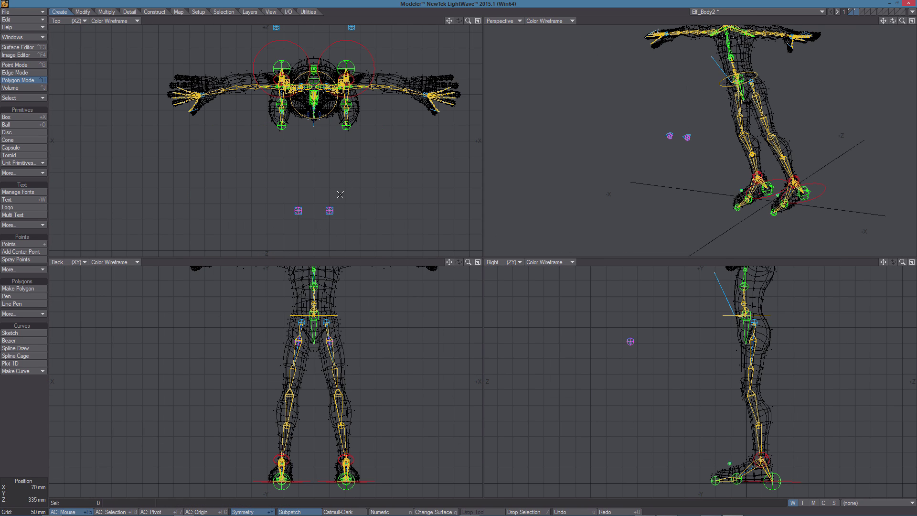
mouse_move(340, 195)
right_mouse_down()
mouse_move(317, 225)
mouse_move(348, 199)
right_mouse_up()
key("t")
left_click_drag(330, 210, 402, 223)
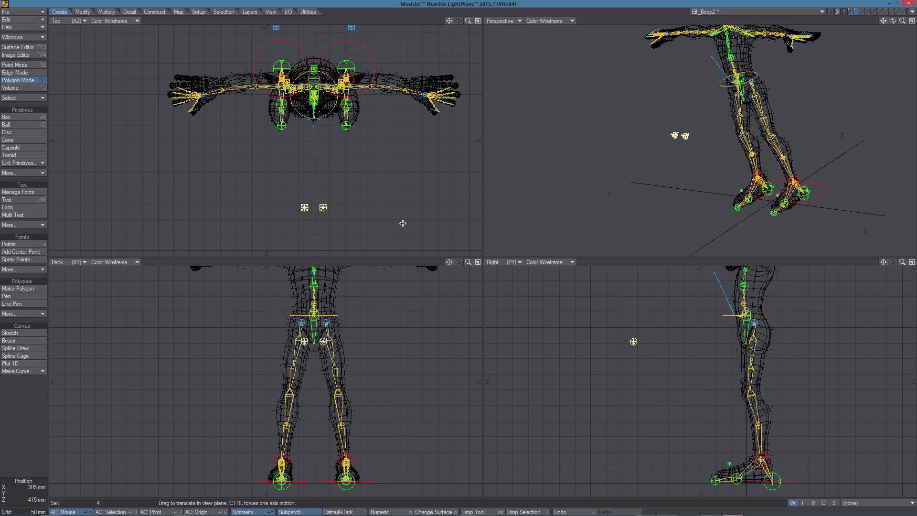
key("u")
key("u")
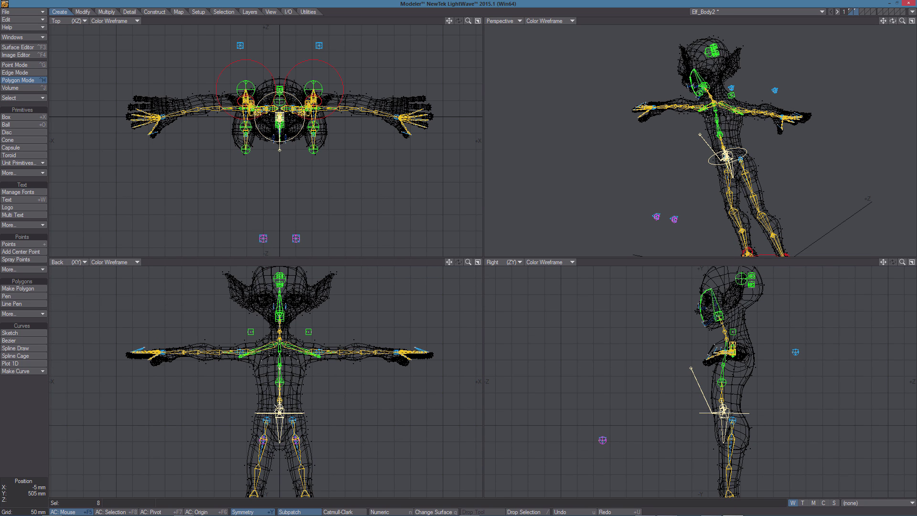
Step: Select all pelvis, spine, arm and head skelegons and controls and move them 25 mm backward along Z, leaving the legs in place
mouse_move(288, 394)
right_mouse_down()
mouse_move(99, 341)
mouse_move(449, 383)
right_mouse_up()
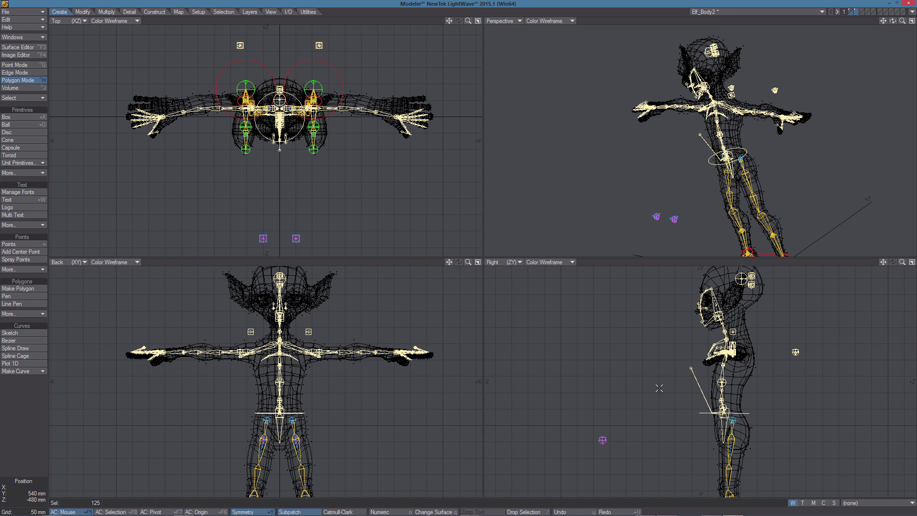
key("t")
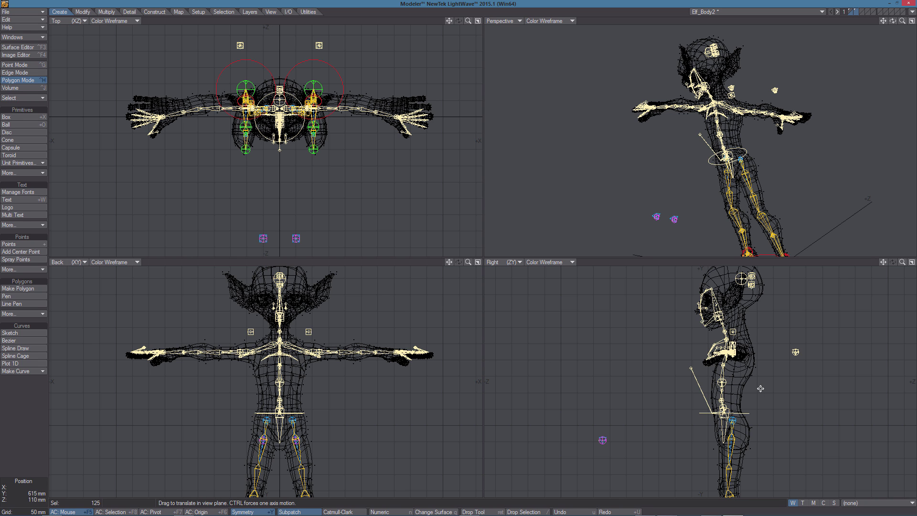
left_click_drag(760, 389, 768, 388)
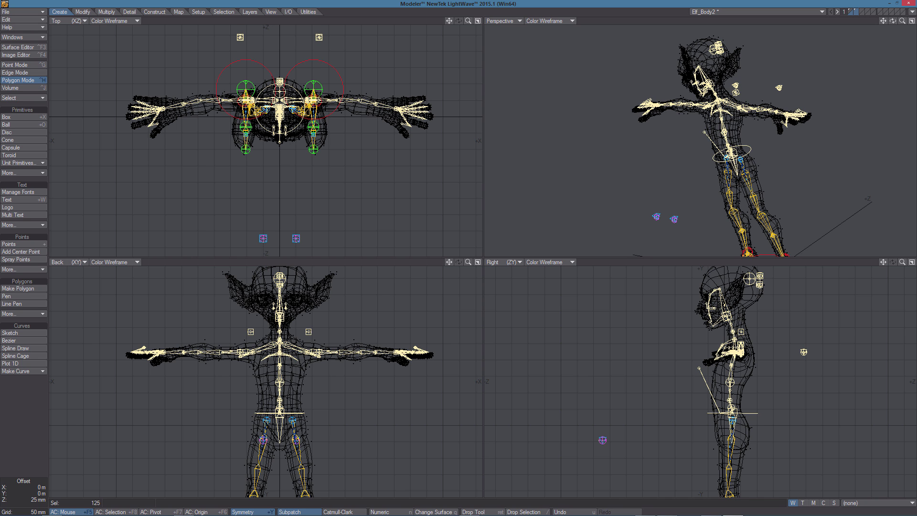
left_click(14, 434)
Step: Select all leg and foot skelegons and controls in the maximized Back view and hide them
left_click_drag(793, 331, 812, 333, "ctrl+alt")
left_click_drag(794, 337, 739, 378, "alt")
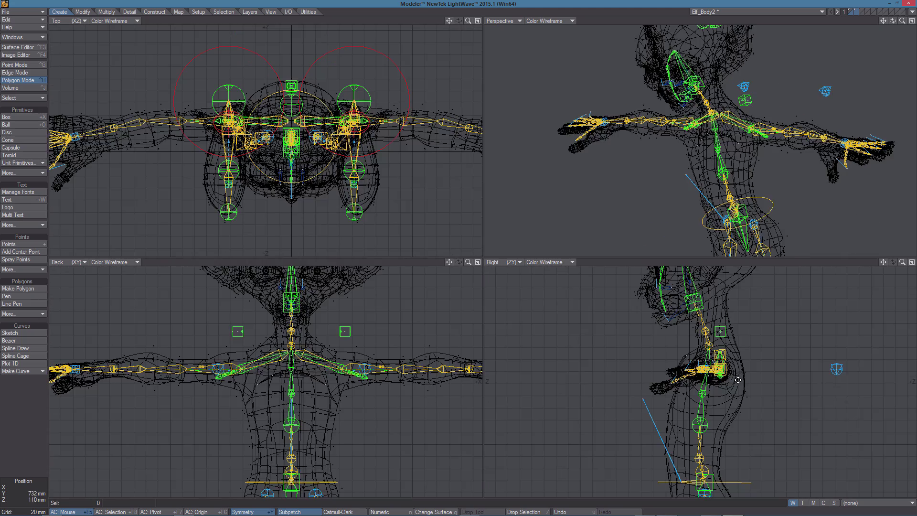
left_click_drag(741, 319, 700, 400, "alt")
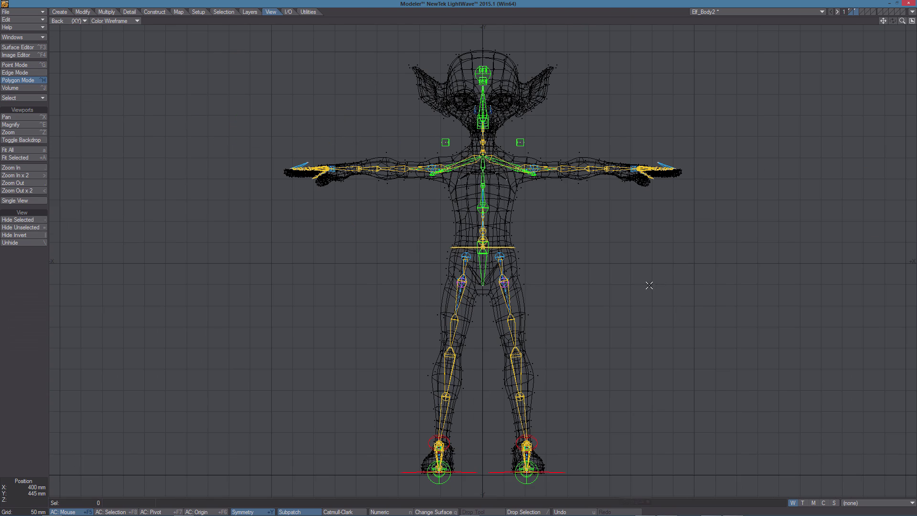
left_click_drag(650, 285, 639, 271, "alt+shift")
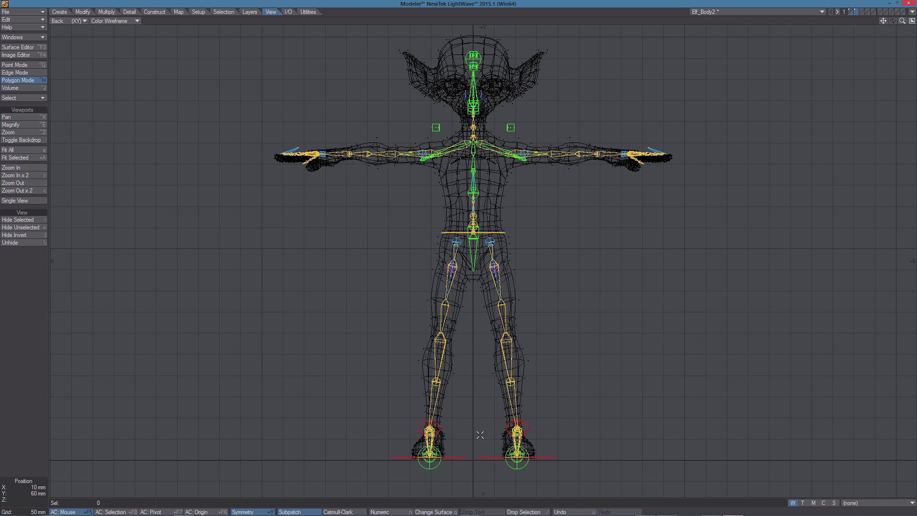
mouse_move(472, 438)
right_mouse_down()
mouse_move(344, 463)
mouse_move(421, 255)
mouse_move(460, 234)
mouse_move(468, 270)
right_mouse_up()
mouse_move(484, 235)
right_mouse_down()
mouse_move(603, 321)
mouse_move(480, 478)
mouse_move(474, 418)
right_mouse_up()
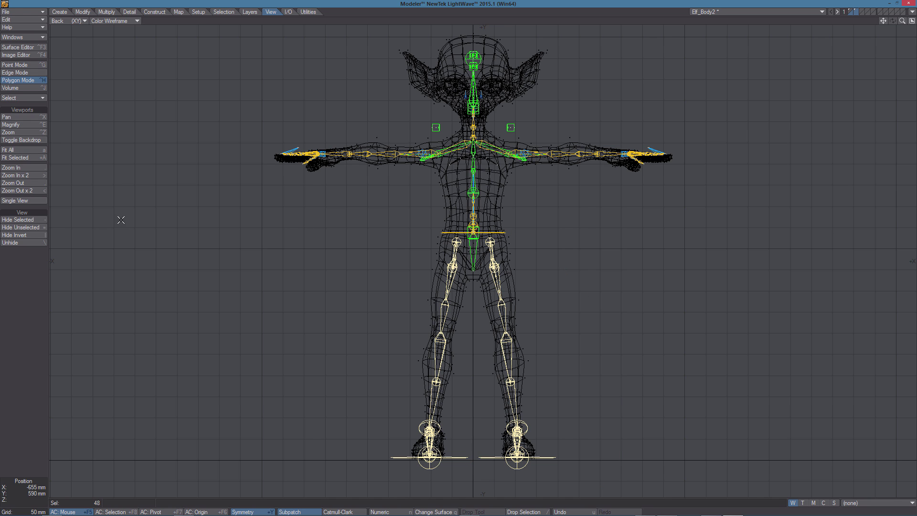
left_click(23, 222)
Step: Select and hide the shoulder, arm and hand skelegons, including the remaining upper-arm and wrist pieces
left_click_drag(505, 239, 503, 325, "alt+shift")
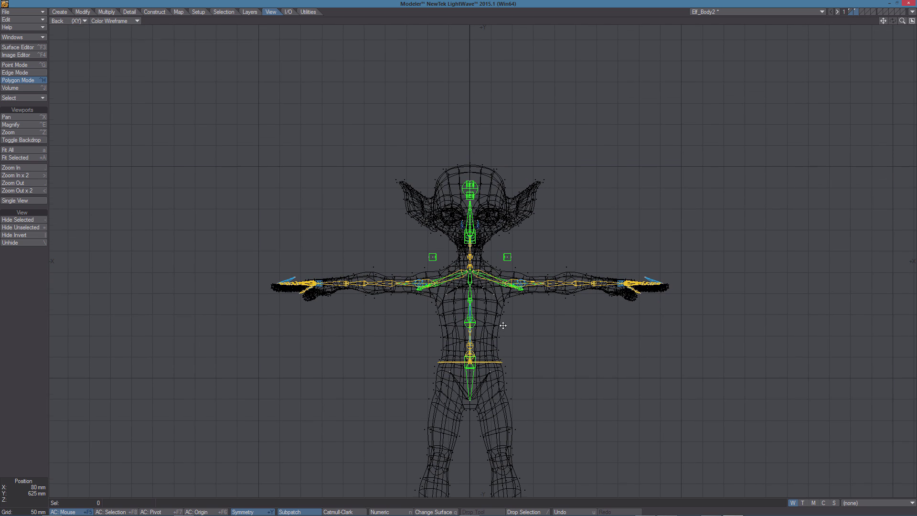
scroll(526, 287, "up", 2)
left_click_drag(472, 257, 476, 272)
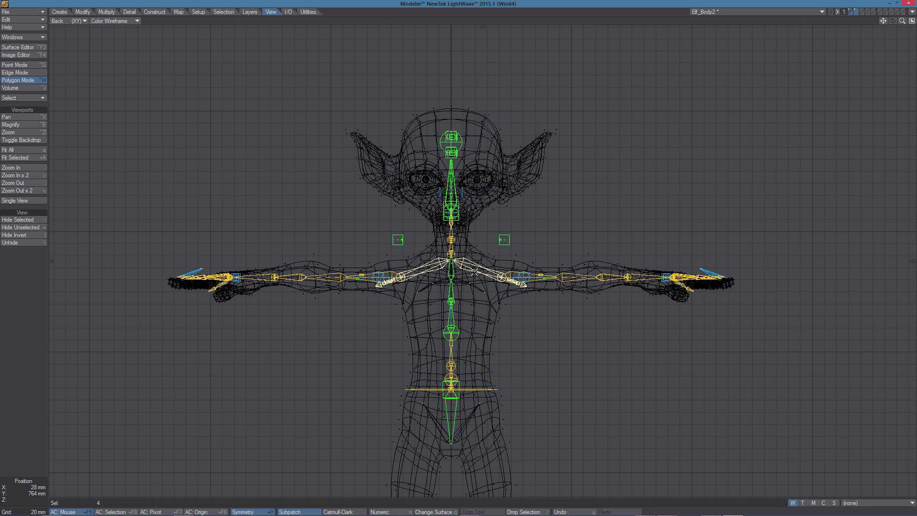
mouse_move(481, 289)
right_mouse_down()
mouse_move(653, 334)
mouse_move(696, 237)
mouse_move(603, 252)
right_mouse_up()
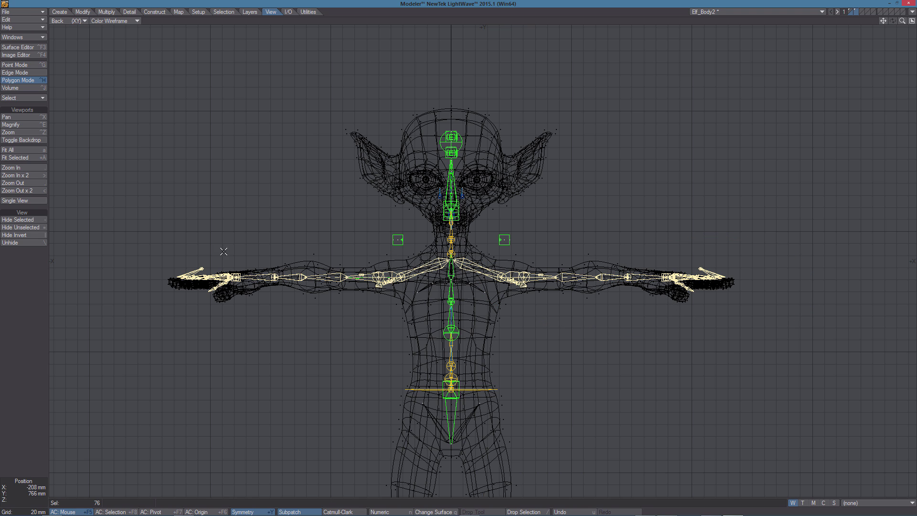
left_click(19, 220)
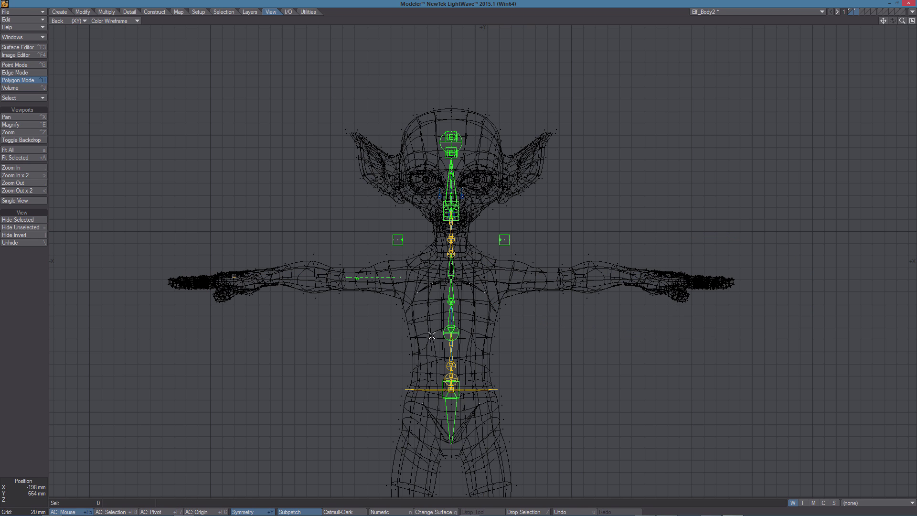
mouse_move(418, 276)
right_mouse_down()
mouse_move(356, 268)
mouse_move(181, 279)
mouse_move(404, 285)
mouse_move(420, 269)
right_mouse_up()
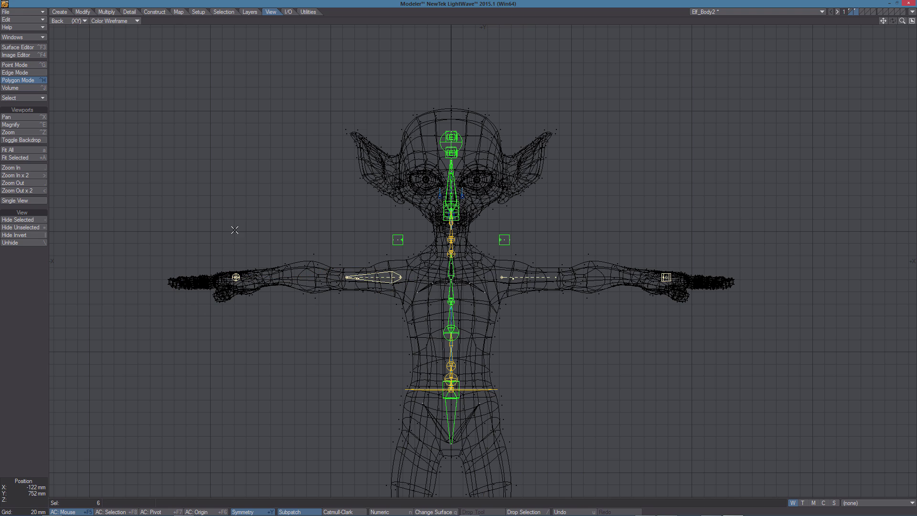
left_click(19, 220)
Step: Maximize the Right view around the torso and move the lower tip of the pelvis skelegon farther down toward the crotch
key("KP_0")
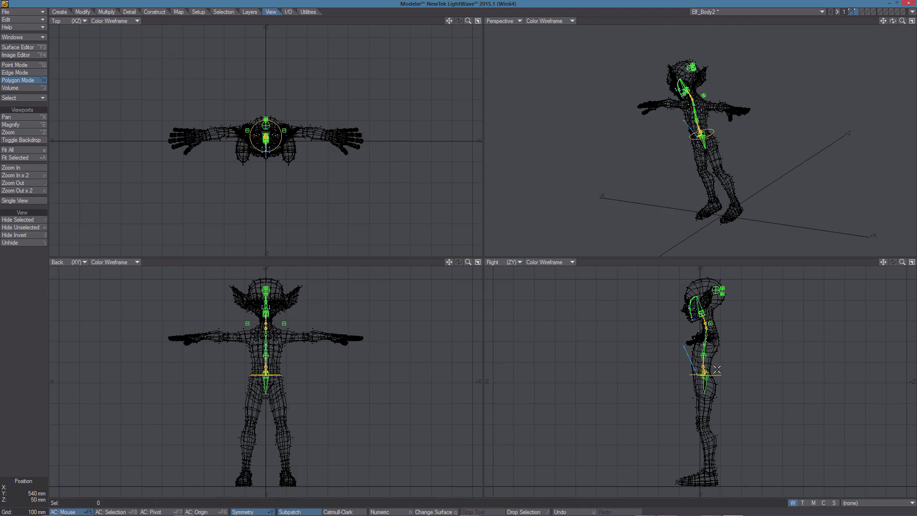
key("KP_0")
left_click_drag(527, 231, 518, 247, "ctrl+alt")
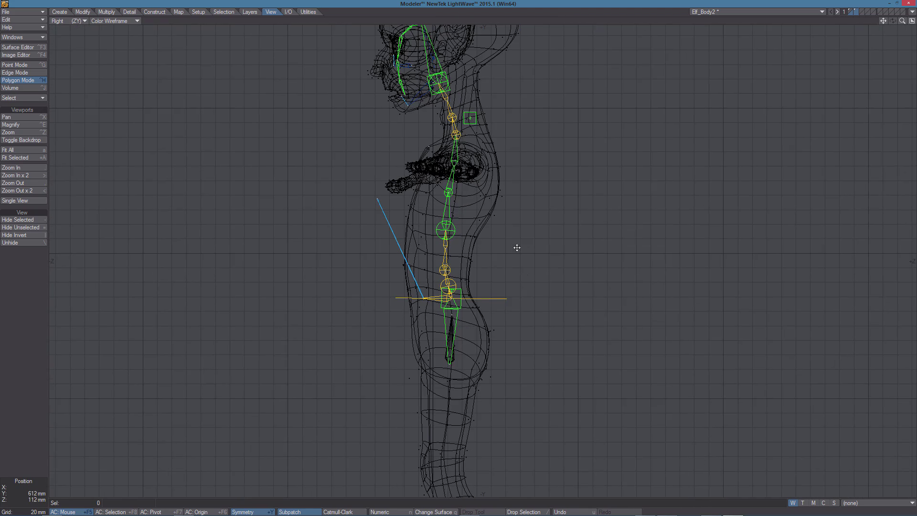
left_click_drag(486, 299, 522, 315, "ctrl+alt")
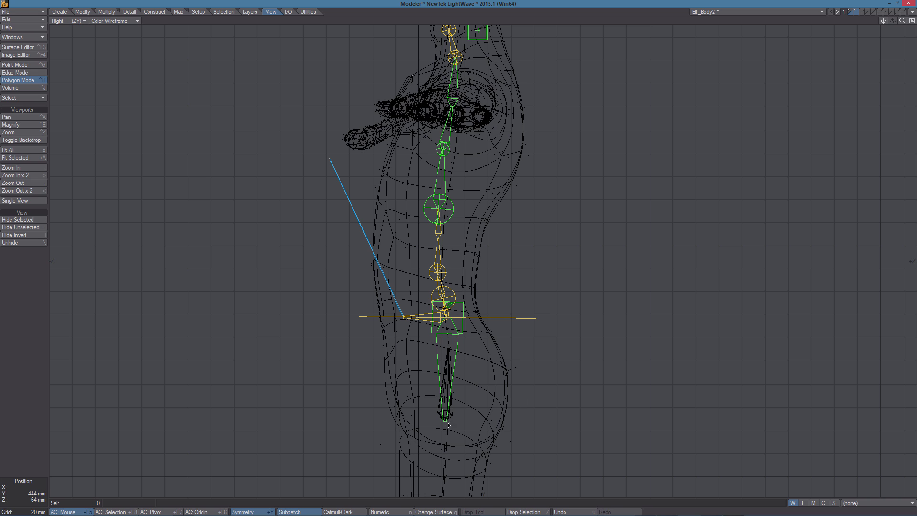
key("t")
left_click_drag(445, 421, 445, 440)
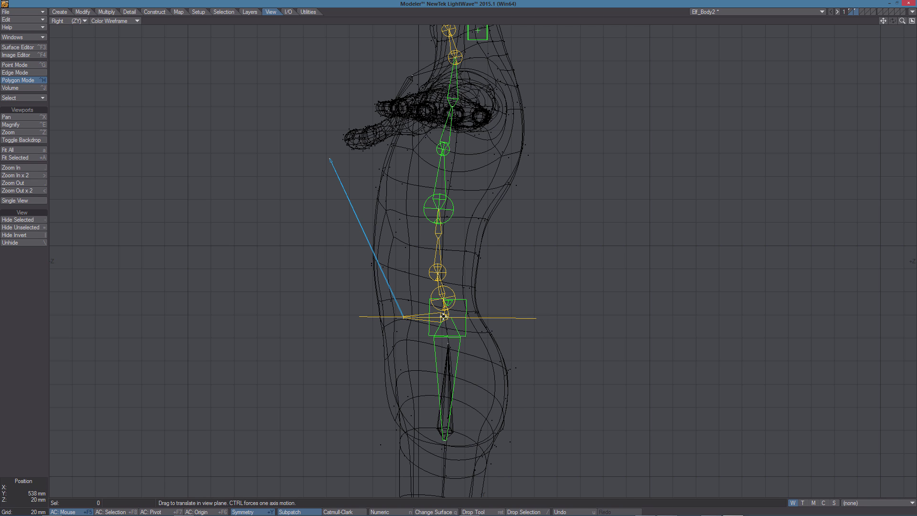
Step: Raise the lower spine joints above the pelvis and shift the upper chest joint backward to follow the torso's curve
left_click_drag(438, 274, 437, 261)
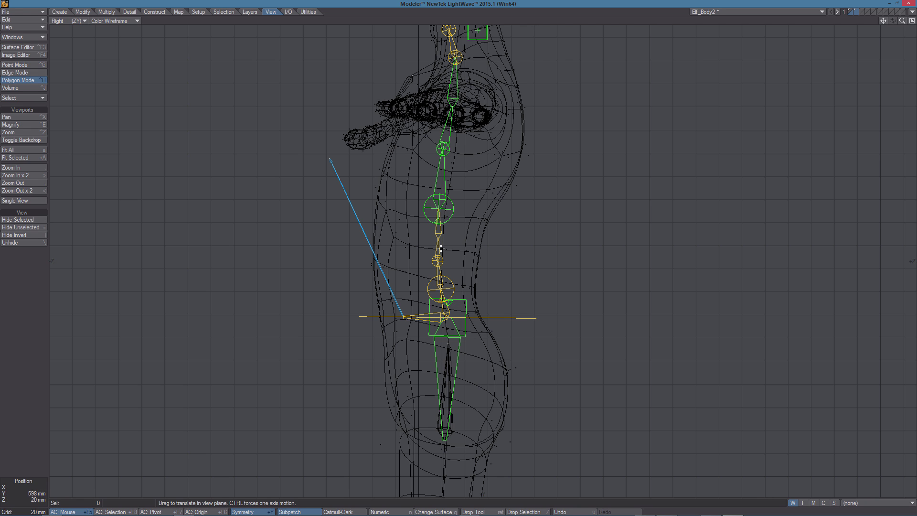
left_click_drag(440, 210, 436, 238)
left_click_drag(487, 300, 491, 345, "alt")
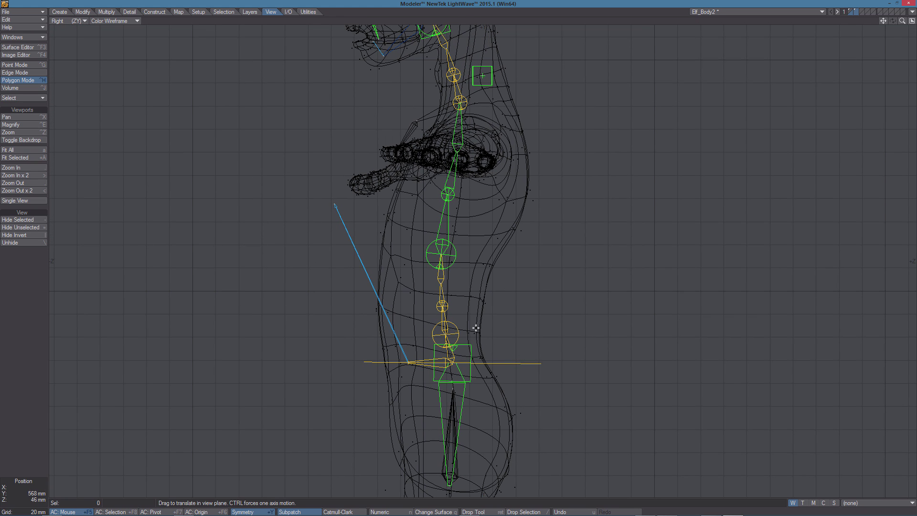
left_click_drag(490, 253, 448, 328, "alt")
left_click_drag(450, 276, 462, 278)
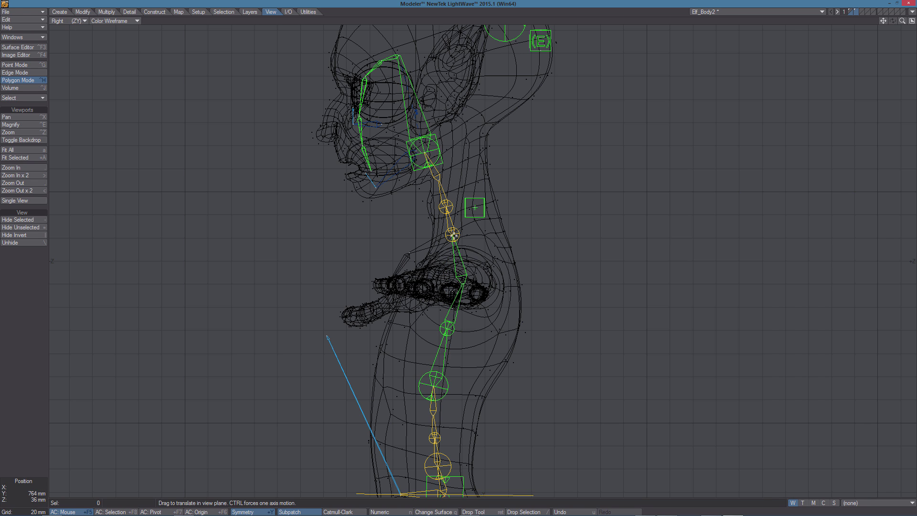
Step: Move the neck-base joint about 18 mm backward, then shift the mid-neck joint and the upper neck joint backward inside the neck
left_click_drag(453, 235, 472, 237)
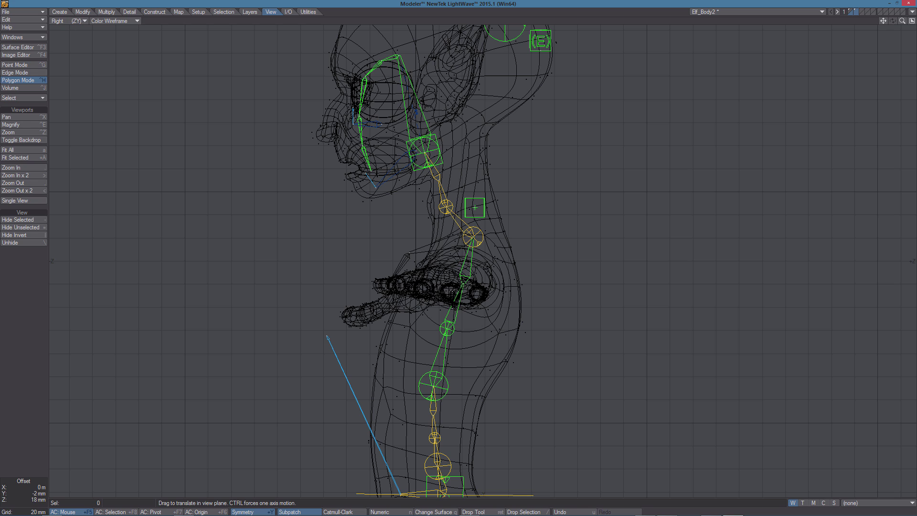
mouse_move(446, 206)
left_mouse_down()
mouse_move(465, 201)
mouse_move(443, 207)
left_mouse_up()
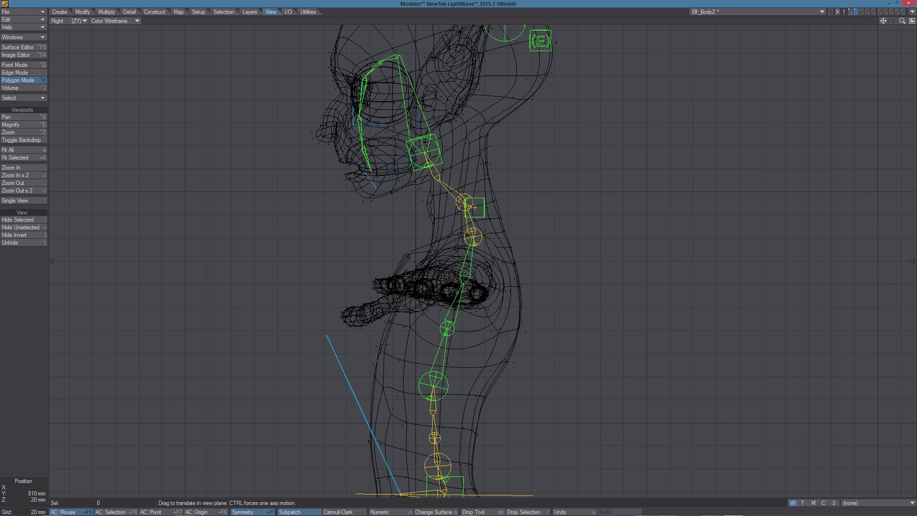
left_click_drag(431, 166, 452, 169)
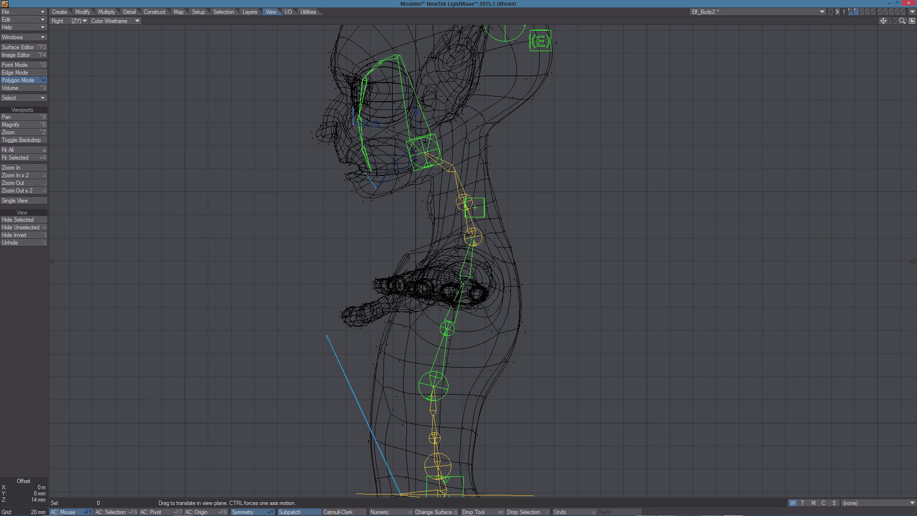
key("Return")
Step: Select all head and face skelegons with their controls and move them backward and slightly up in the Right view
scroll(483, 208, "down", 2)
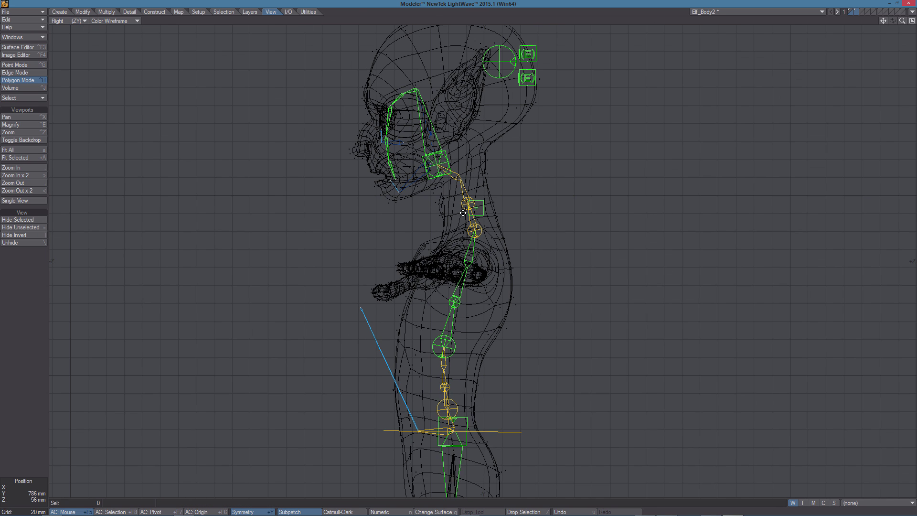
left_click_drag(463, 213, 453, 249, "alt")
mouse_move(436, 224)
right_mouse_down()
mouse_move(334, 230)
mouse_move(563, 22)
mouse_move(519, 168)
right_mouse_up()
key("t")
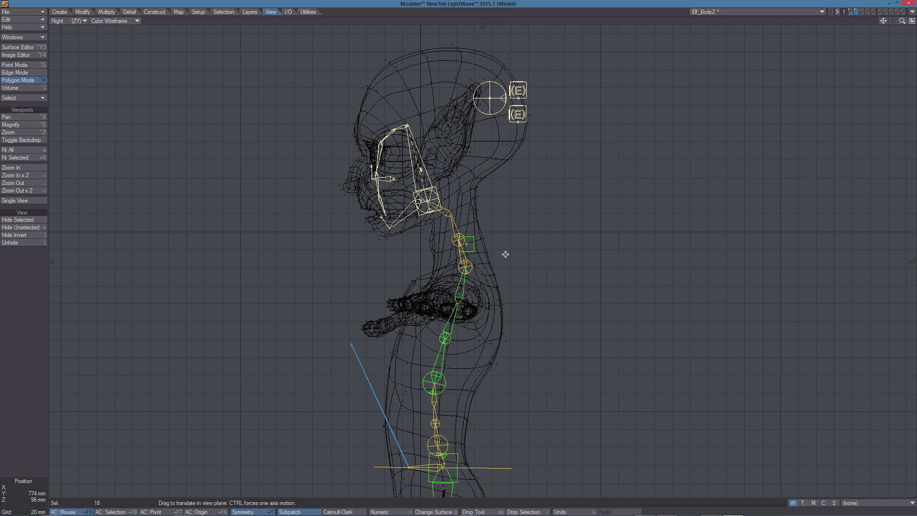
left_click_drag(506, 254, 522, 248)
left_click(34, 388)
left_click(35, 387)
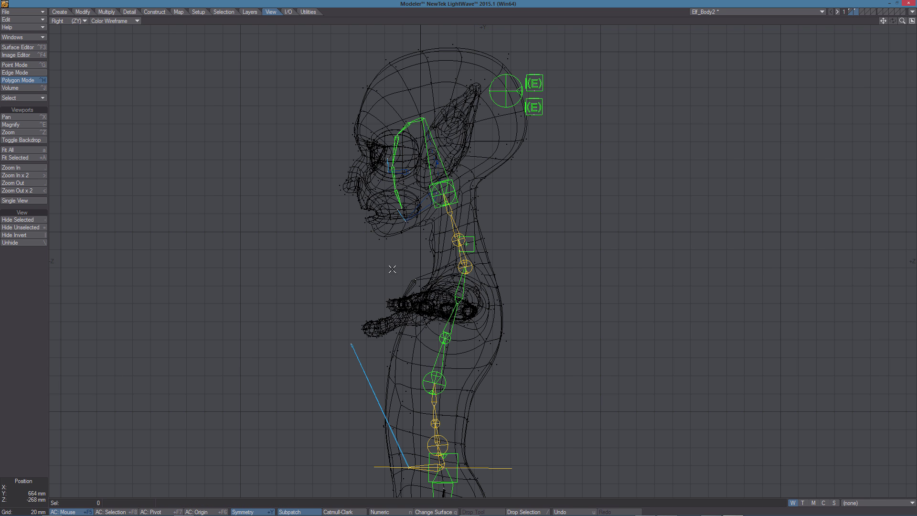
Step: Reselect the head skelegons and controls, move them about 11 mm up and 3 mm forward, and clear the selection
scroll(429, 201, "up", 3)
left_click_drag(490, 187, 508, 252, "alt")
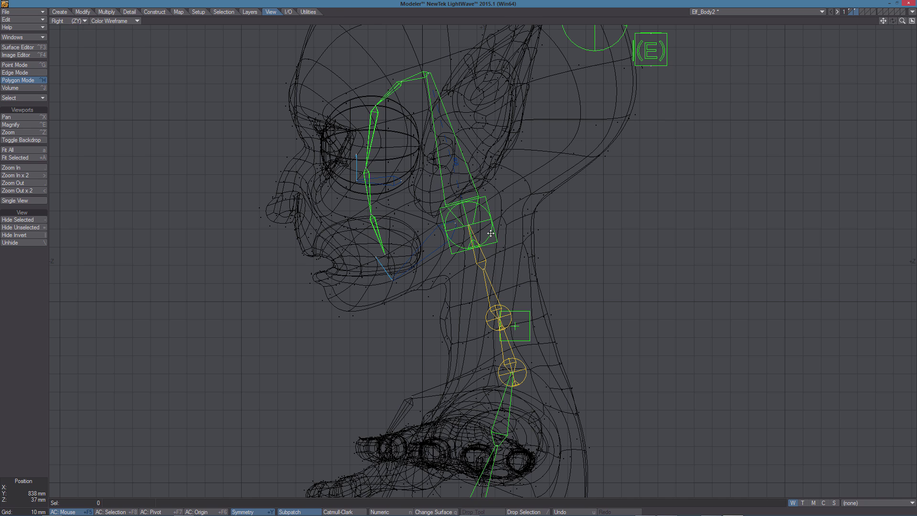
left_click_drag(490, 233, 495, 258, "alt")
mouse_move(504, 272)
right_mouse_down()
mouse_move(258, 282)
mouse_move(535, 35)
mouse_move(725, 167)
mouse_move(582, 218)
right_mouse_up()
key("t")
left_click_drag(619, 255, 612, 235)
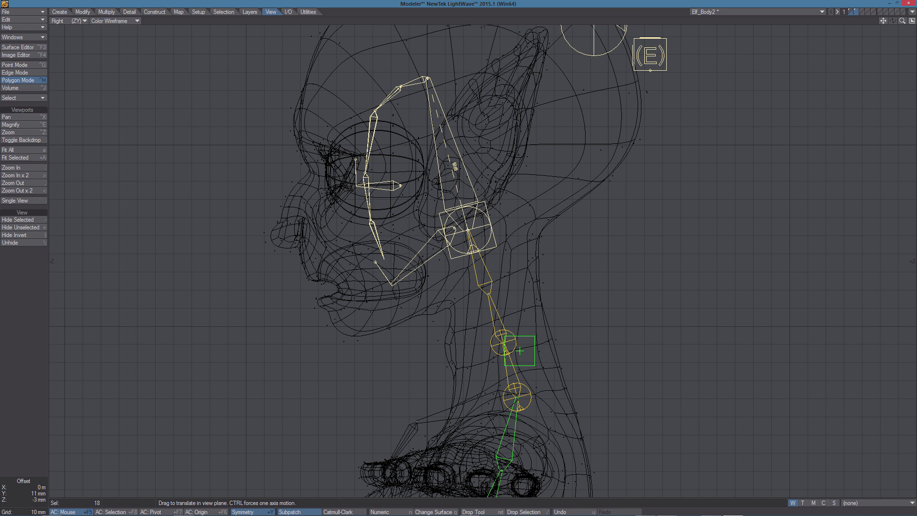
left_click(8, 396)
left_click(7, 395)
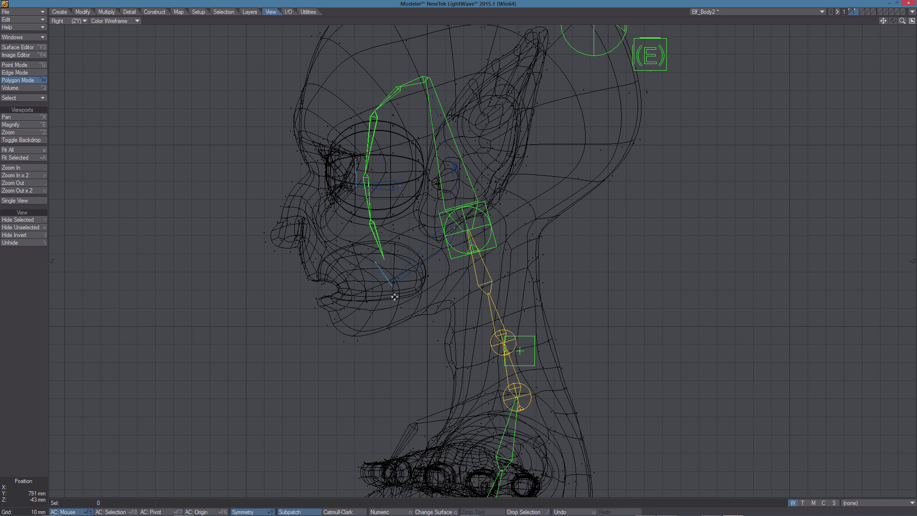
Step: Select the head and face skelegons without the controls behind the head, and activate the Transform tool
scroll(394, 296, "down", 2)
mouse_move(372, 206)
right_mouse_down()
mouse_move(390, 366)
mouse_move(481, 330)
mouse_move(600, 86)
mouse_move(361, 321)
right_mouse_up()
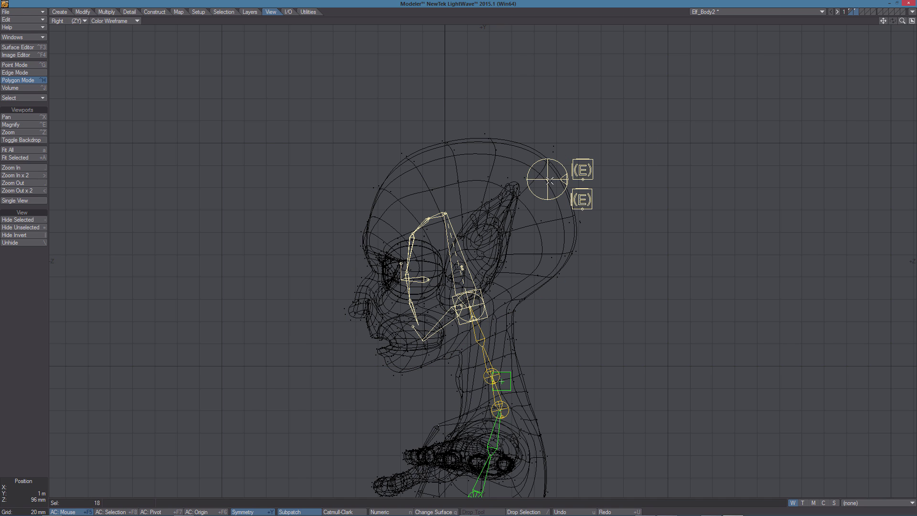
mouse_move(565, 127)
right_mouse_down("ctrl")
mouse_move(641, 188)
mouse_move(600, 173)
right_mouse_up("ctrl")
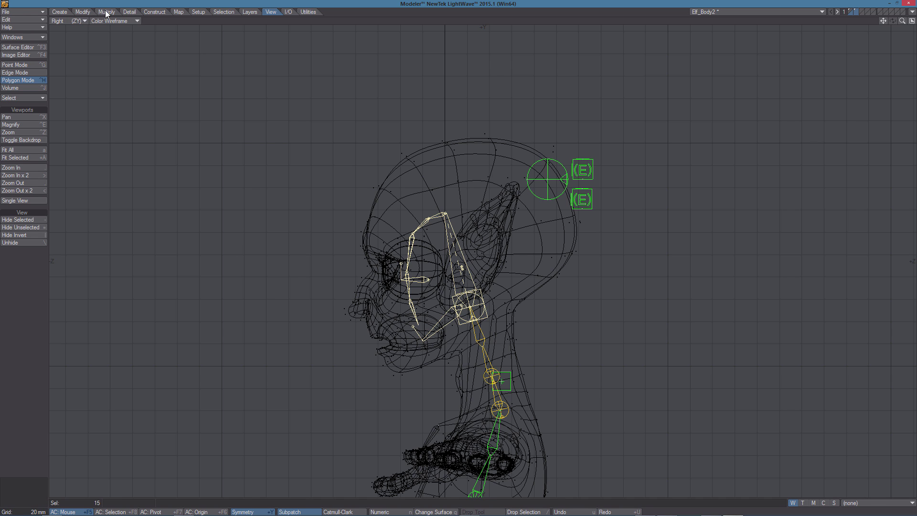
left_click(86, 12)
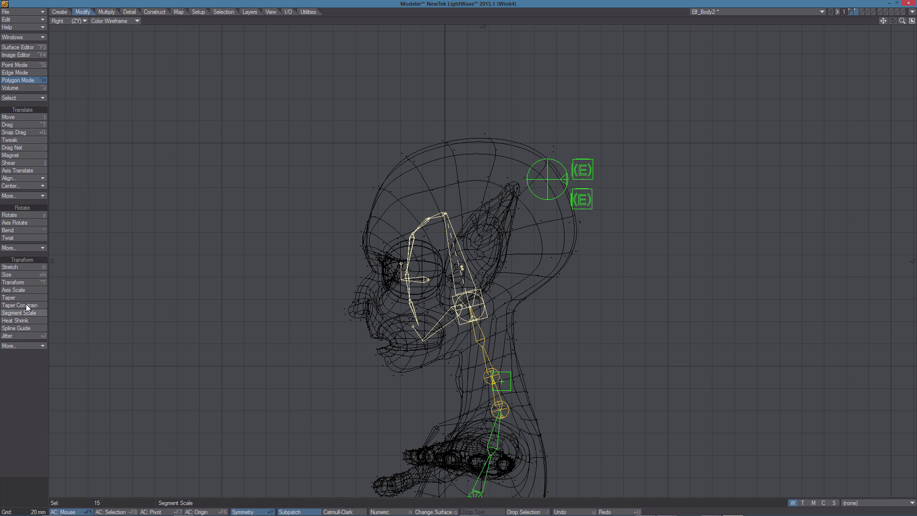
left_click(19, 282)
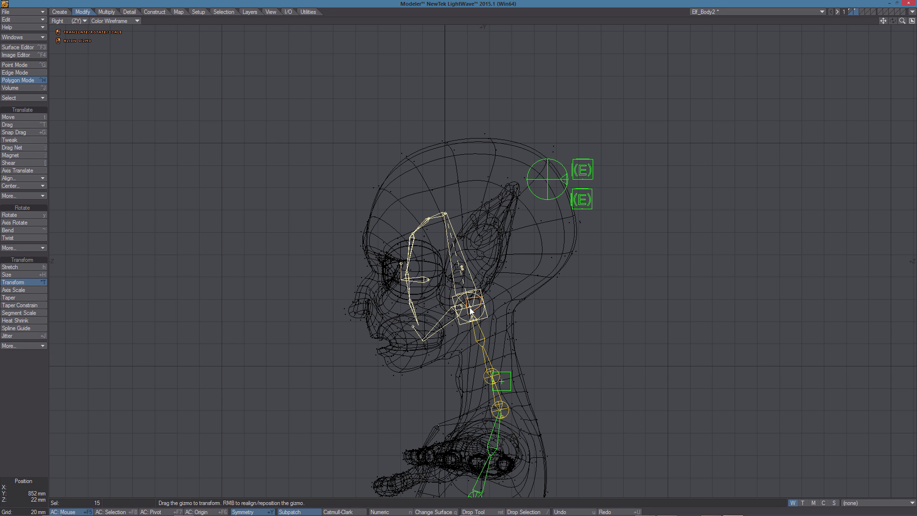
Step: Hide the background body mesh and place the Transform gizmo at the base of the head skelegon, working across all four views
left_click(855, 12)
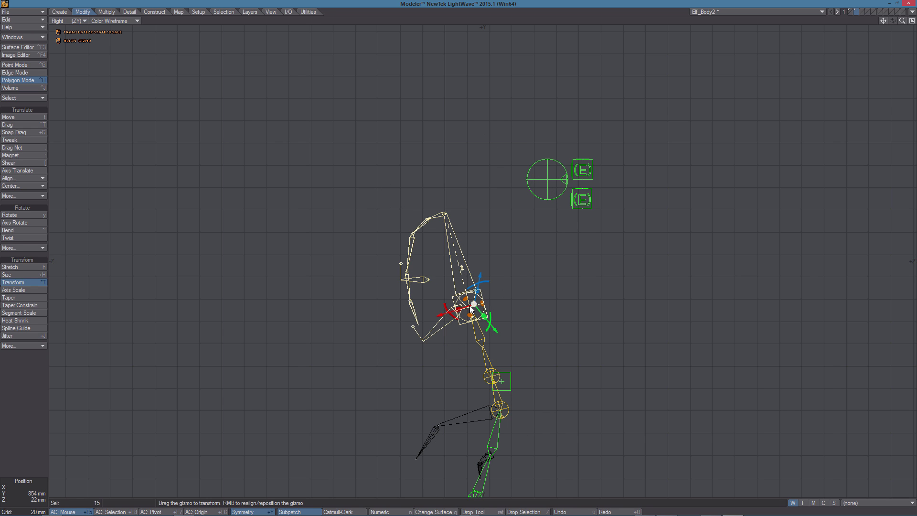
right_click(445, 215)
key("KP_0")
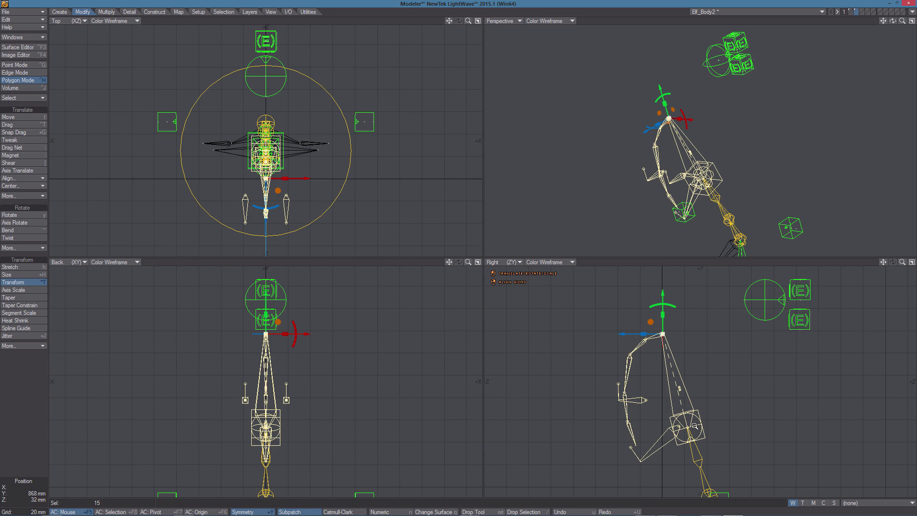
scroll(676, 487, "up", 4)
left_click_drag(677, 492, 670, 365, "alt")
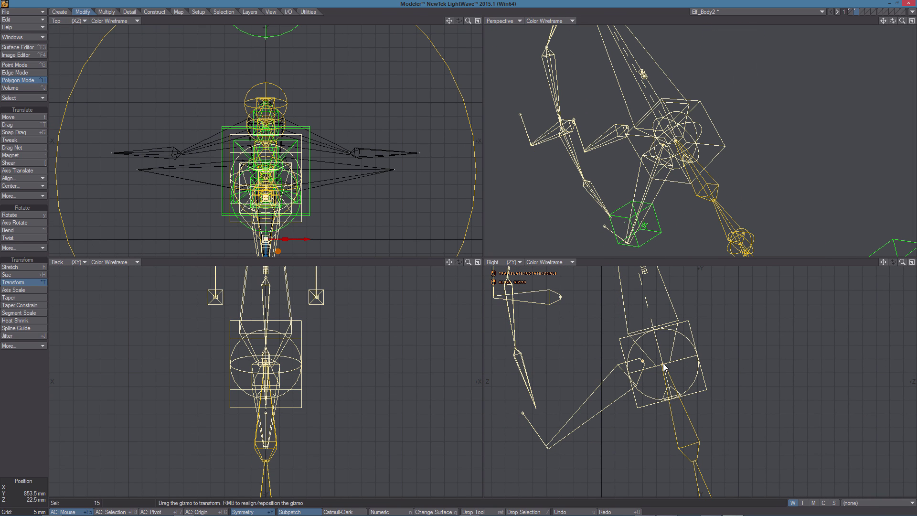
right_click(663, 364)
scroll(694, 359, "down", 4)
left_click_drag(696, 358, 705, 418, "alt")
scroll(705, 419, "down", 1)
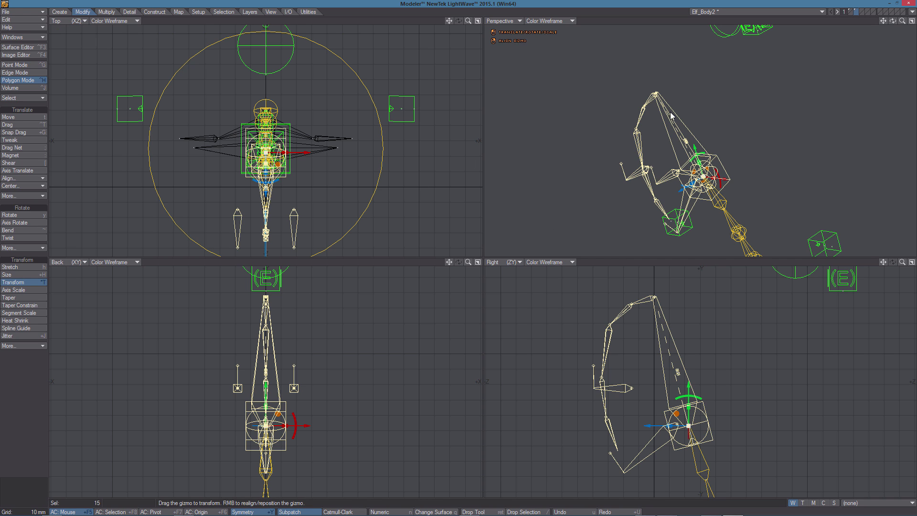
Step: Try the Fast Preview render mode in the Transform tool's numeric settings and return it to Normal
key("n")
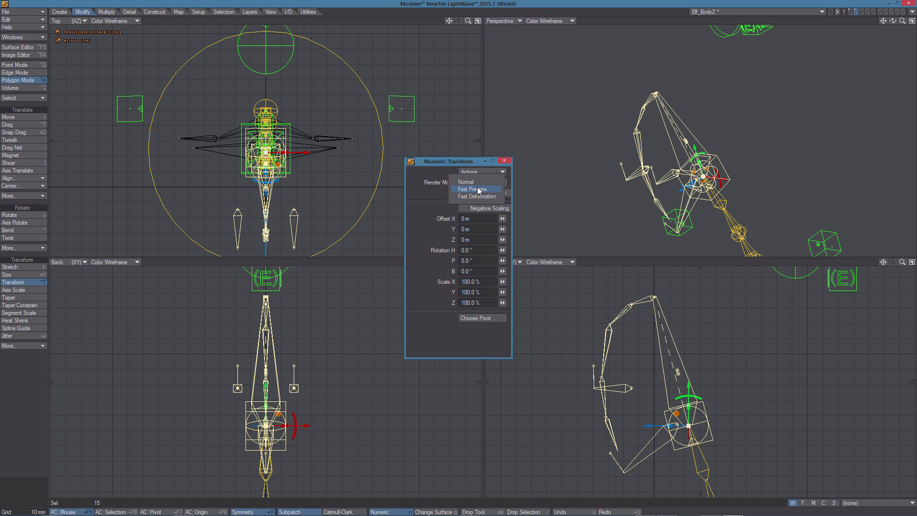
left_click(479, 190)
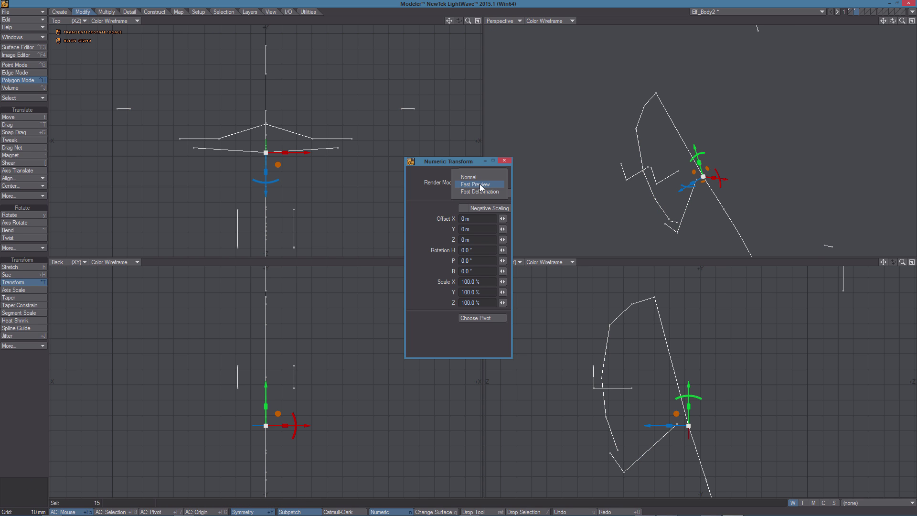
left_click(481, 177)
left_click(504, 161)
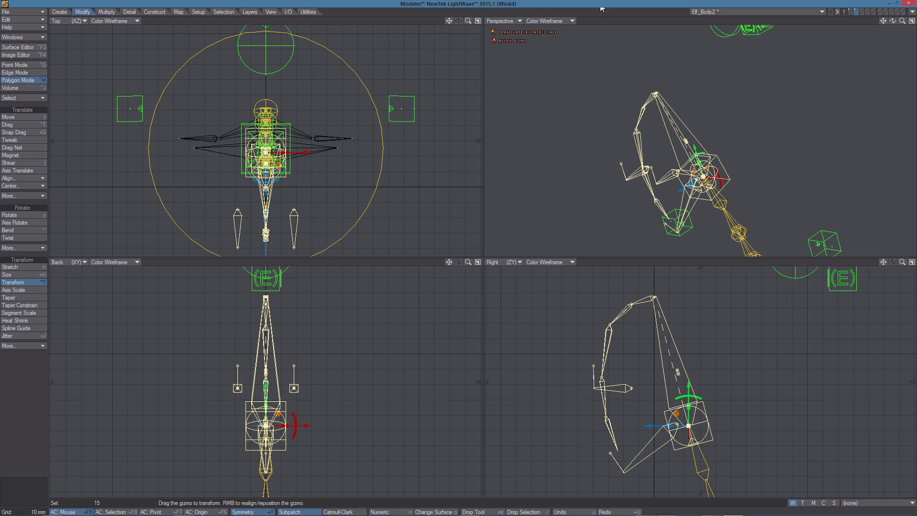
Step: Show the background body mesh again, enlarge the head skelegons to the elf's face size, and nudge them slightly down and backward
left_click_drag(625, 199, 578, 151, "alt")
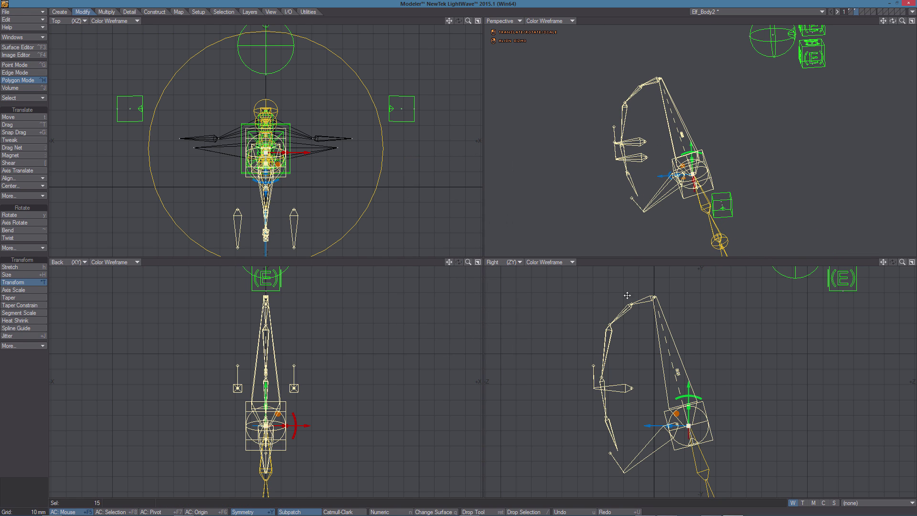
mouse_move(697, 419)
left_mouse_down("ctrl+alt")
mouse_move(722, 410)
mouse_move(708, 405)
mouse_move(695, 426)
left_mouse_up("ctrl+alt")
left_click(852, 13)
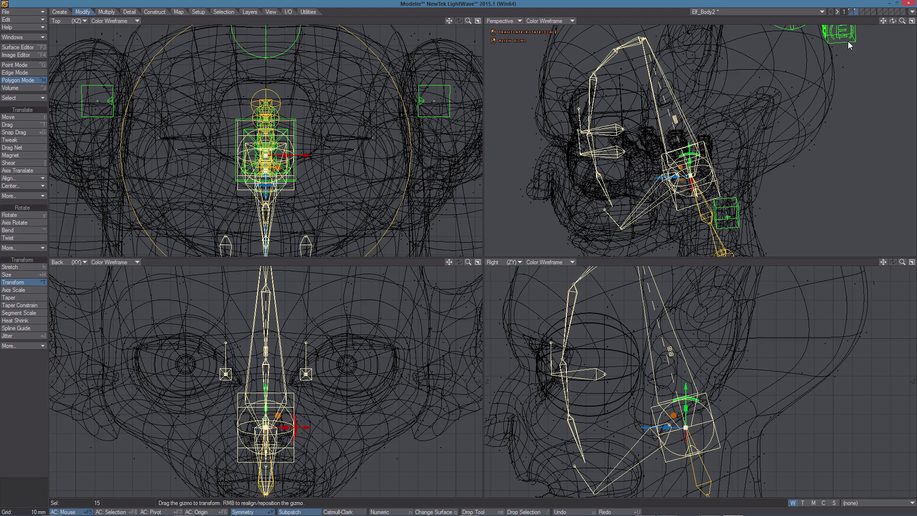
left_click_drag(714, 396, 689, 404, "ctrl+alt")
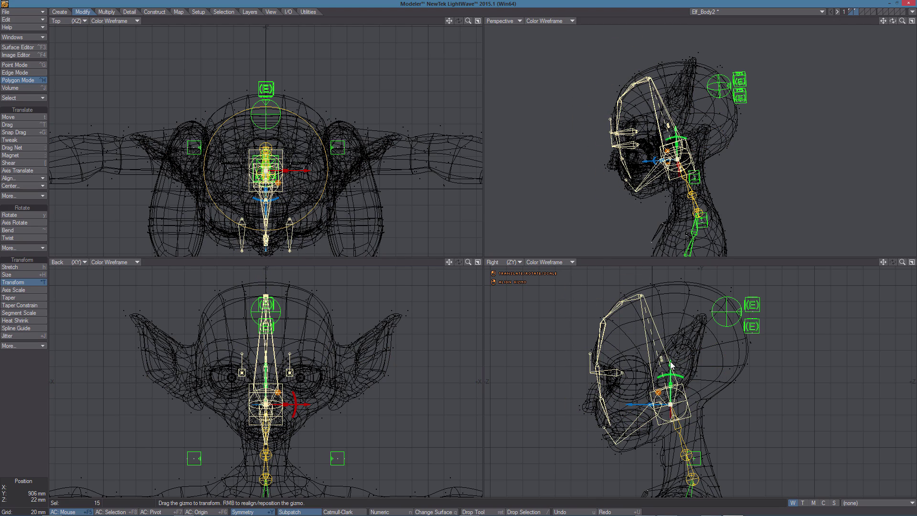
mouse_move(670, 363)
left_mouse_down()
mouse_move(670, 347)
mouse_move(670, 364)
left_mouse_up()
left_click_drag(628, 405, 633, 406)
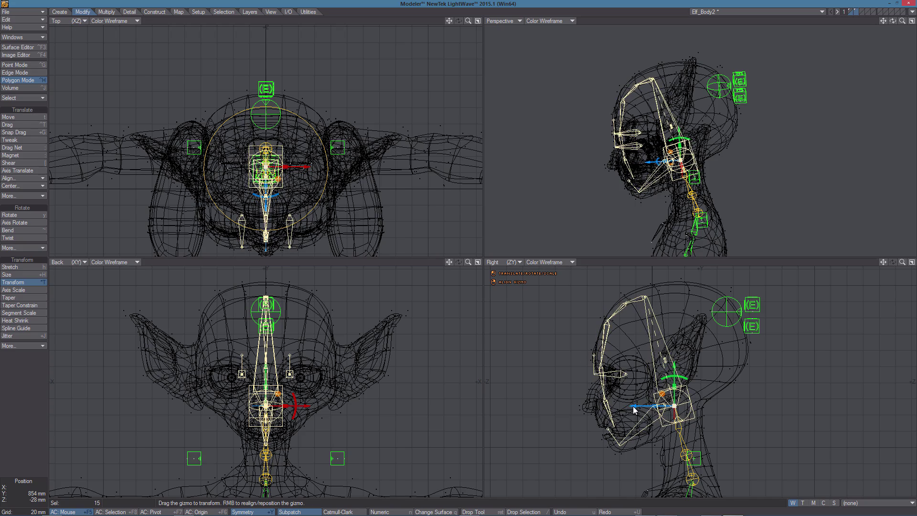
left_click(33, 431)
Step: Nudge a joint of the face skelegon chain slightly with the Drag tool in the Right view
left_click_drag(694, 411, 621, 356, "ctrl+alt")
key("ctrl+t")
left_click_drag(631, 393, 629, 387)
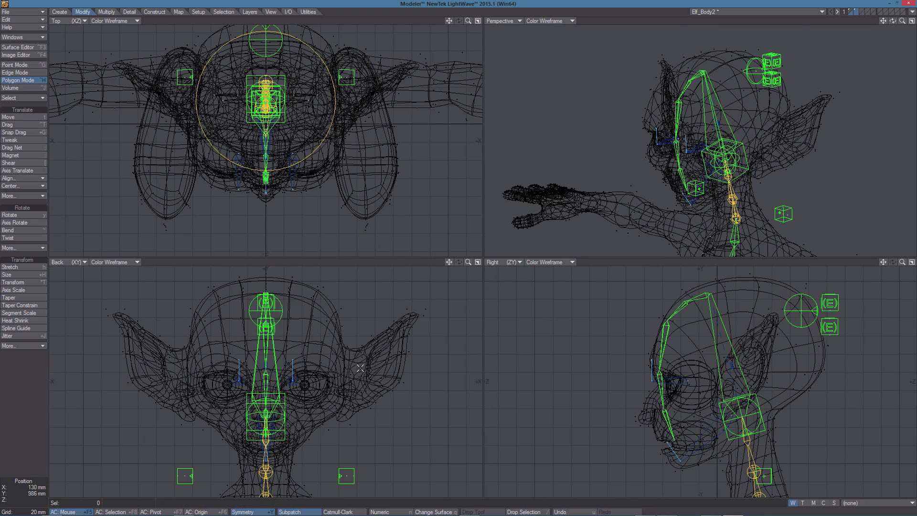
Step: Select both eye skelegons, move them symmetrically outward and slightly down to the eyeball centres and 5 mm backward, and clear the selection
left_click_drag(318, 380, 329, 368, "ctrl+alt")
mouse_move(300, 390)
right_mouse_down()
mouse_move(294, 395)
mouse_move(262, 356)
mouse_move(321, 365)
right_mouse_up()
key("t")
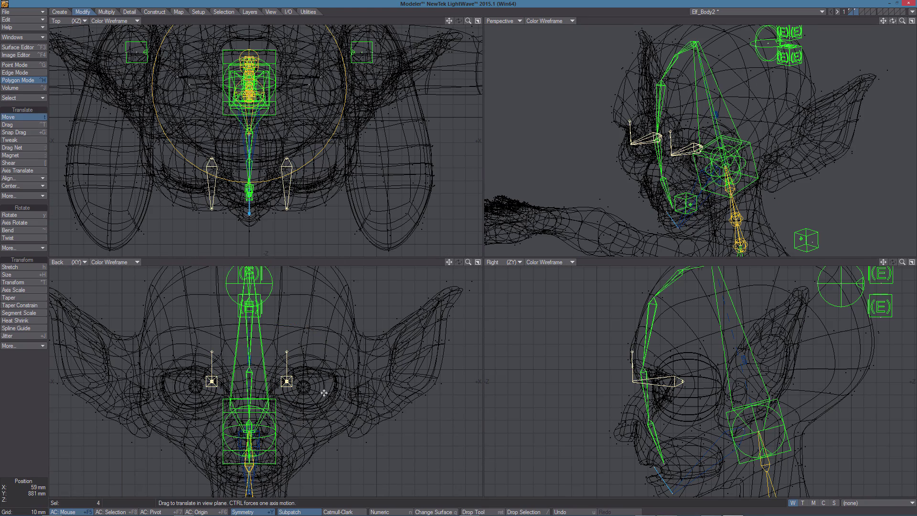
left_click_drag(327, 395, 344, 400)
left_click_drag(690, 418, 696, 416)
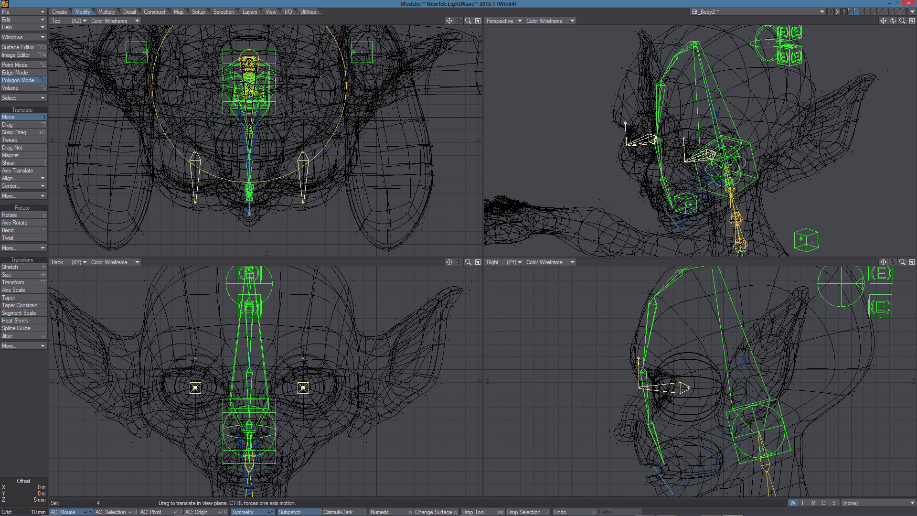
left_click_drag(316, 403, 427, 373, "ctrl+alt")
left_click_drag(275, 329, 282, 355, "alt")
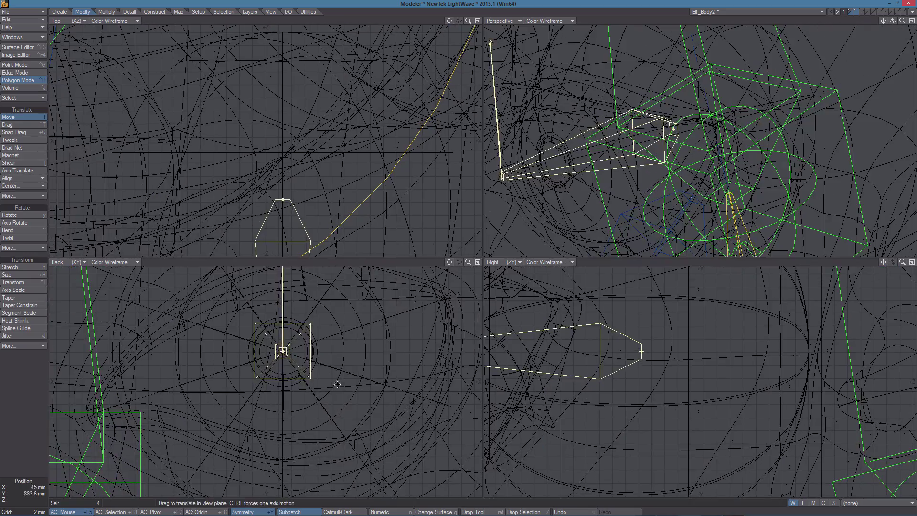
key("slash")
key("a")
key("Return")
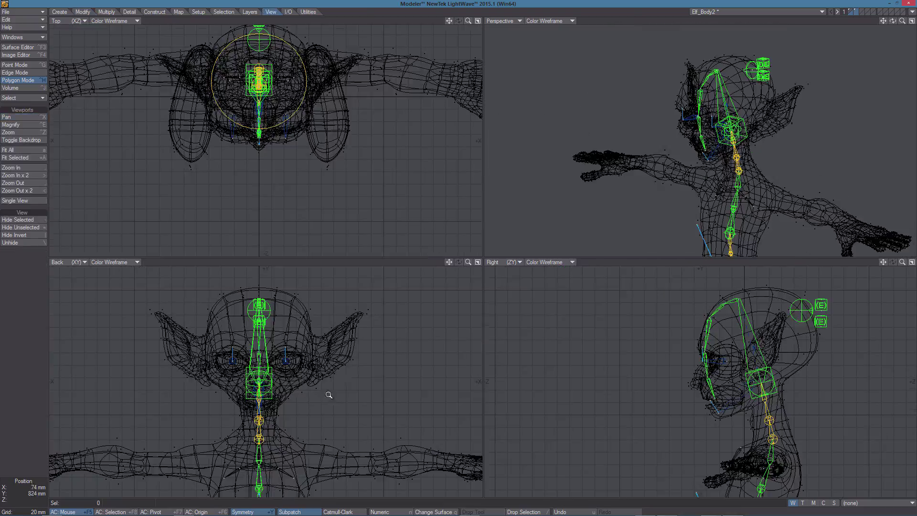
Step: Invert the hidden elements to bring back the limb skelegons, then select and hide the leg and foot skelegons and controls
left_click_drag(339, 384, 275, 325, "ctrl+alt")
left_click(19, 235)
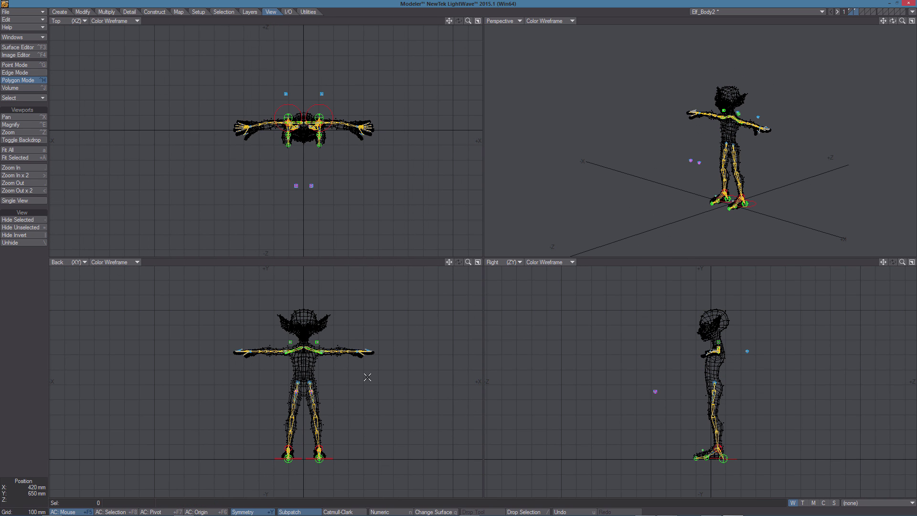
mouse_move(343, 379)
right_mouse_down()
mouse_move(267, 377)
mouse_move(363, 379)
right_mouse_up()
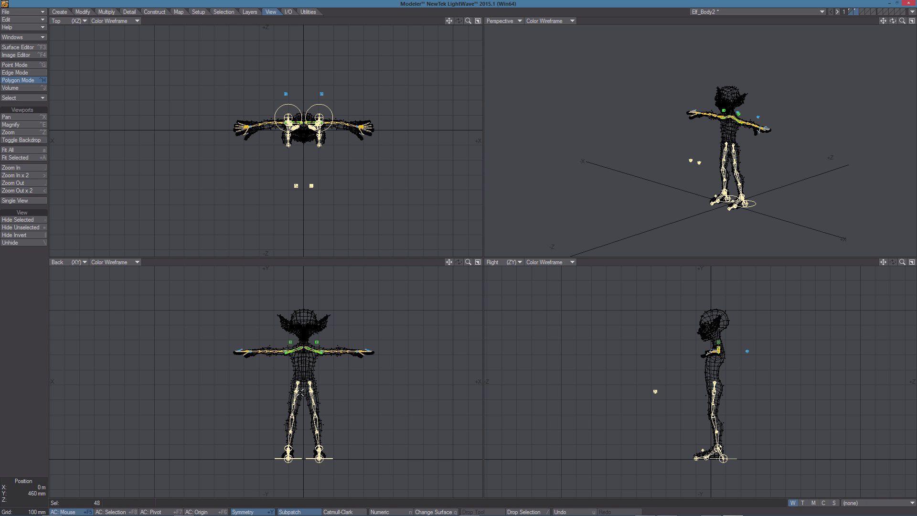
left_click(24, 220)
left_click_drag(328, 336, 395, 314, "ctrl+alt")
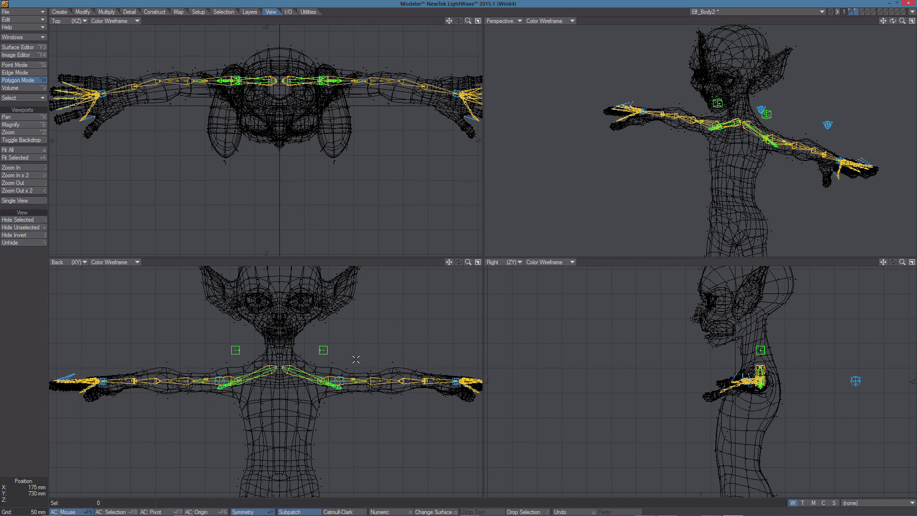
left_click_drag(376, 125, 285, 167, "alt")
left_click_drag(354, 358, 373, 338, "ctrl+alt")
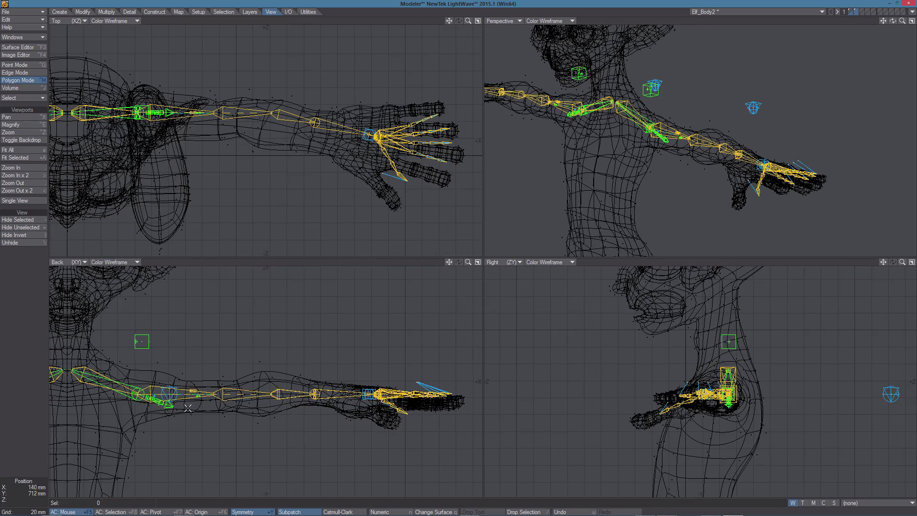
left_click_drag(188, 408, 27, 438, "ctrl+alt")
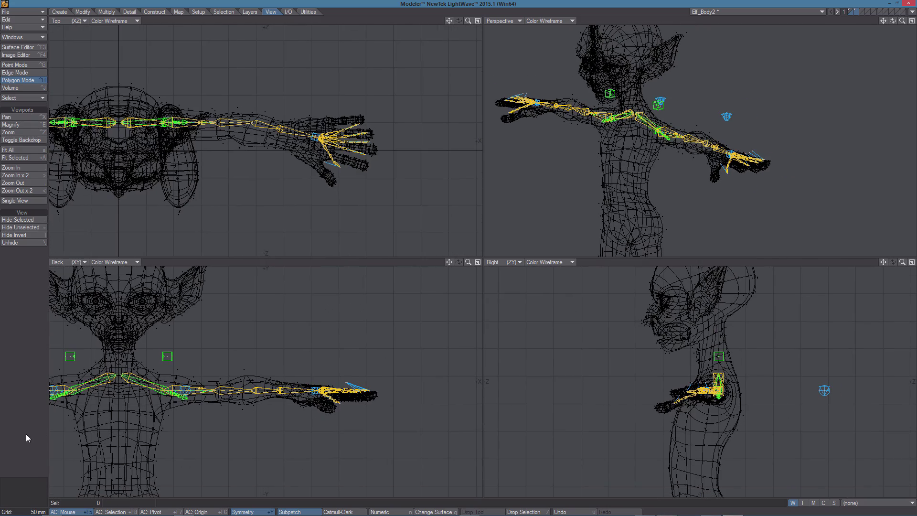
key("ctrl+g")
right_click_drag(218, 438, 302, 378)
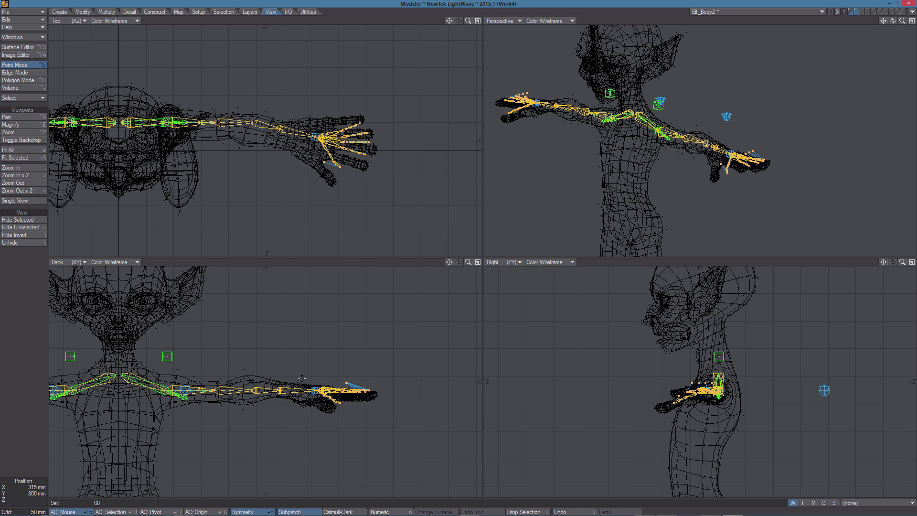
key("space")
key("space")
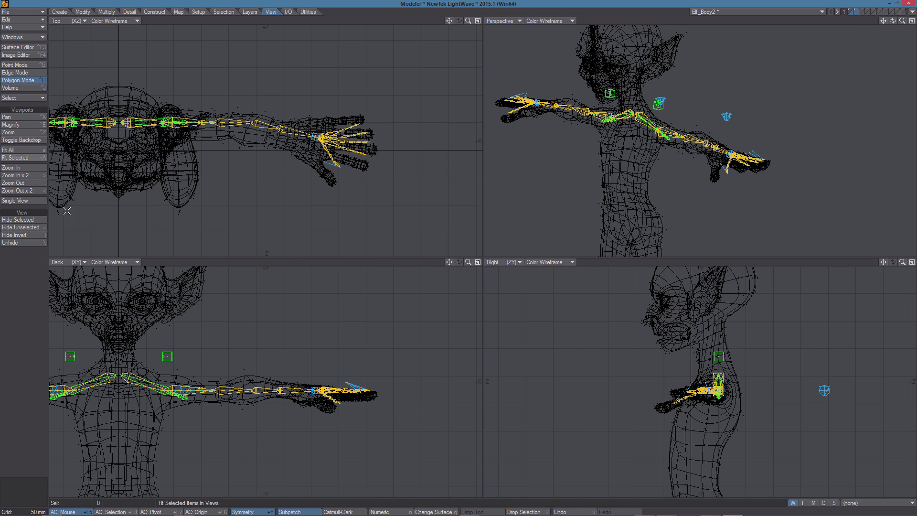
Step: Select the skelegons from the upper arms to the hands, move them inward along X towards the shoulders, and clear the selection
mouse_move(210, 416)
right_mouse_down()
mouse_move(327, 323)
mouse_move(222, 358)
right_mouse_up()
key("t")
left_click_drag(232, 148, 213, 148)
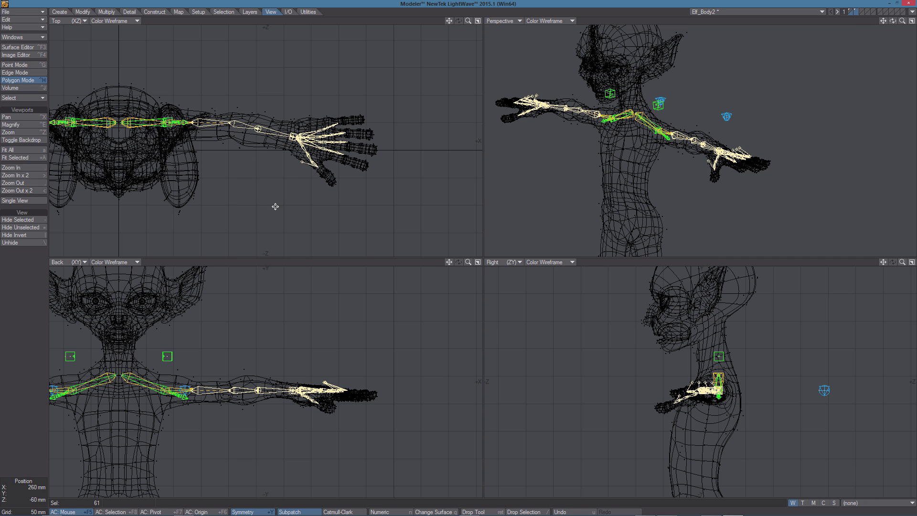
left_click(17, 364)
left_click(17, 364)
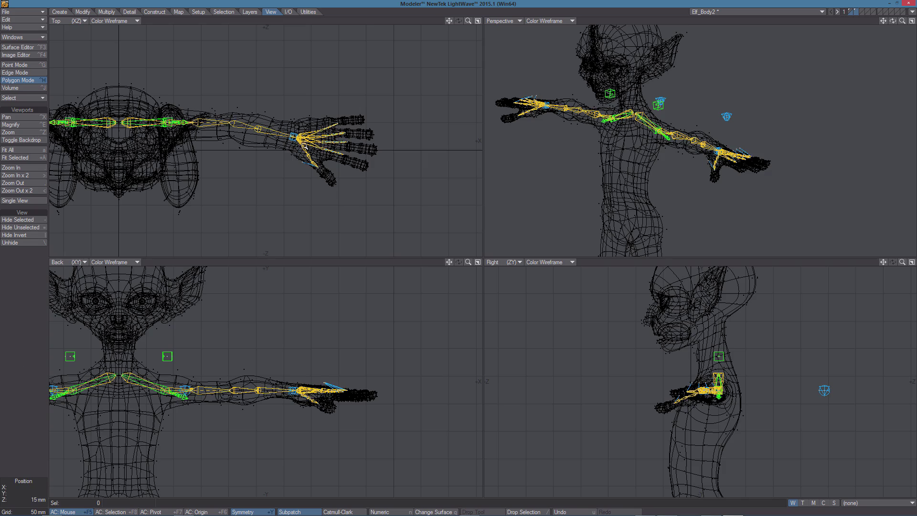
Step: Select the hand skelegons, hide the background body mesh, and place the Transform gizmo on the wrist joint in the Top view
scroll(311, 142, "up", 3)
mouse_move(286, 99)
right_mouse_down()
mouse_move(417, 80)
mouse_move(289, 101)
right_mouse_up()
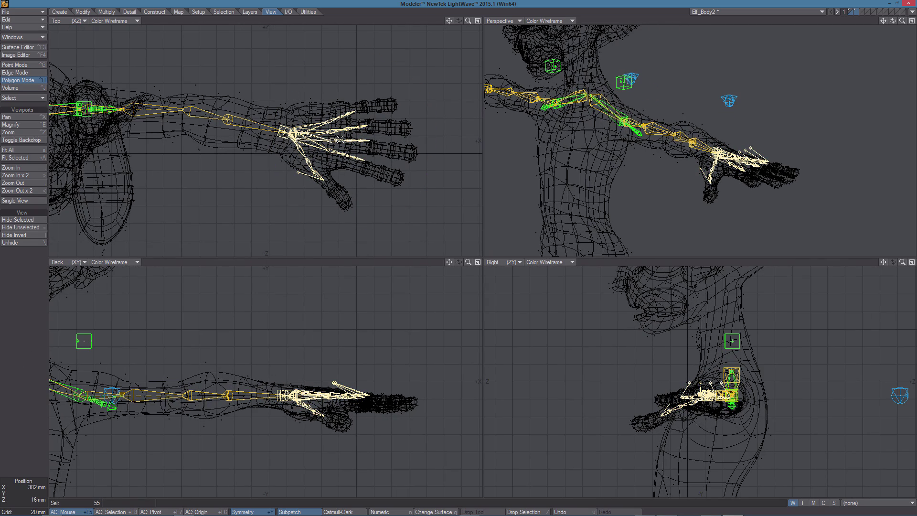
left_click(856, 10)
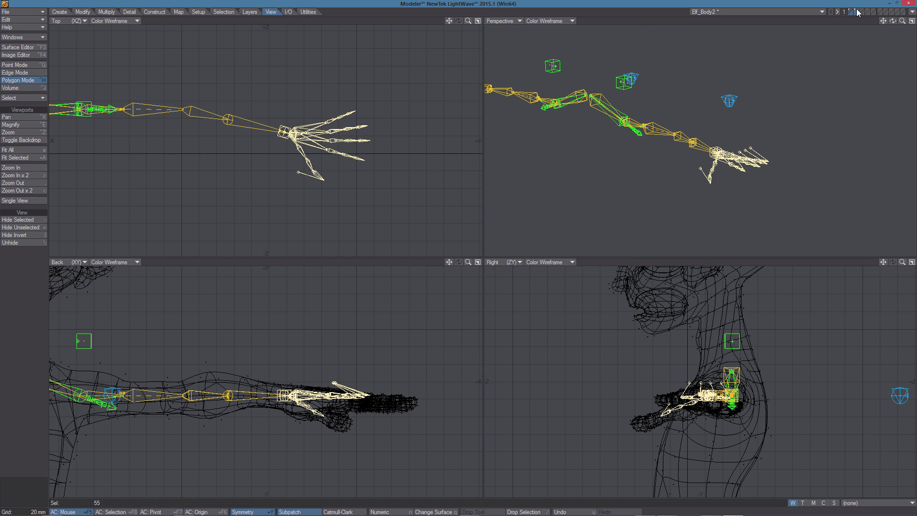
left_click(106, 12)
left_click(88, 11)
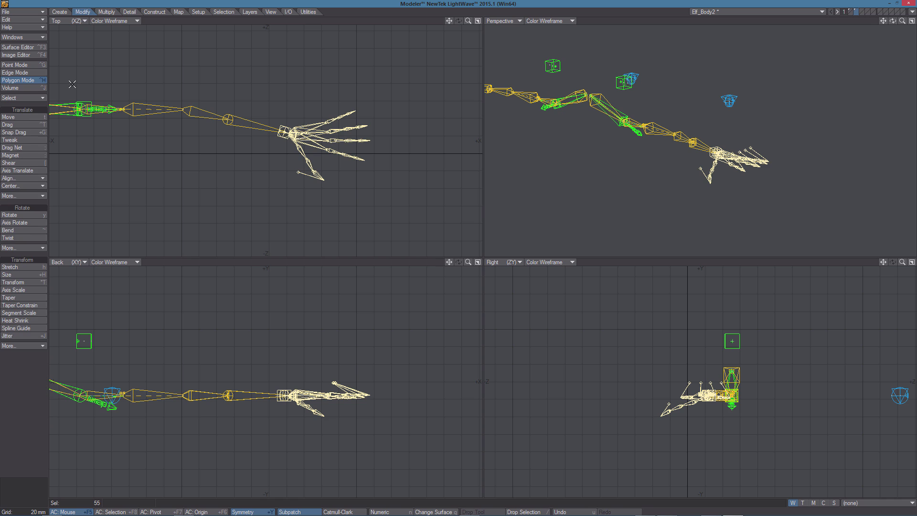
left_click(24, 281)
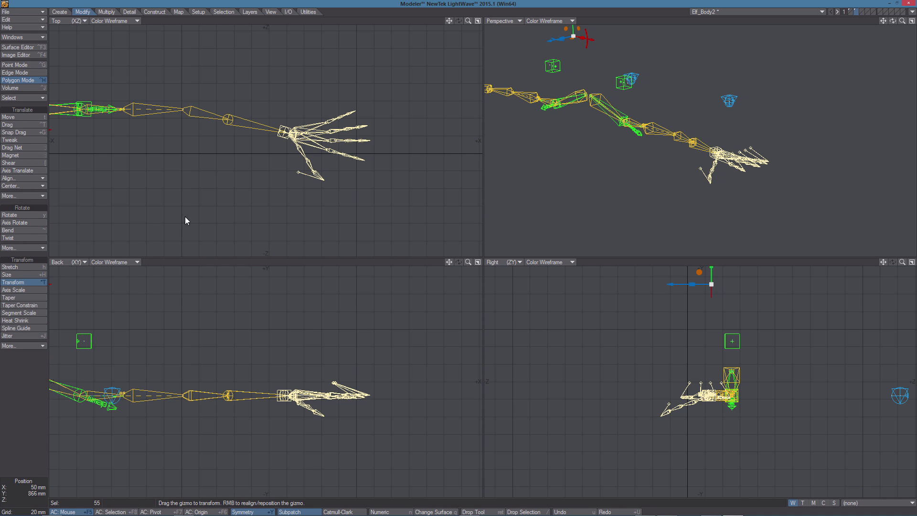
right_click(285, 135)
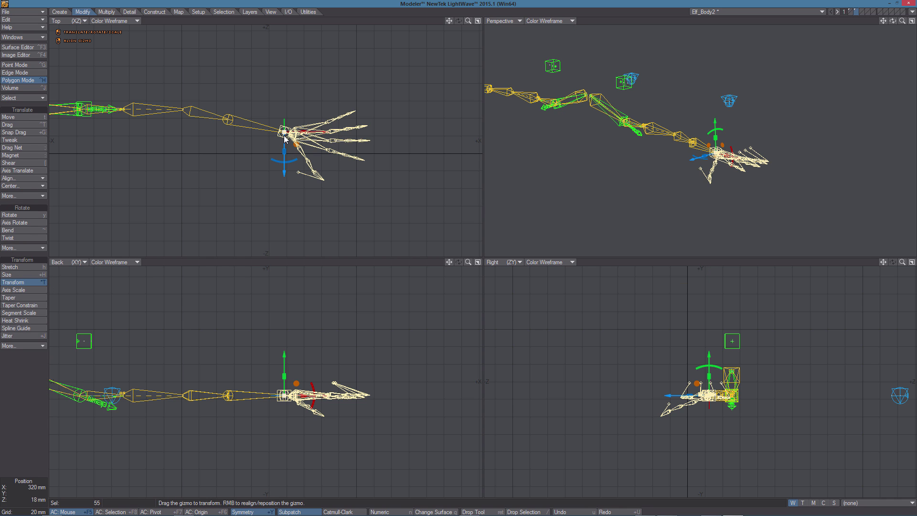
Step: Show the background body mesh, enlarge the hand skelegons to the mesh hand's size, and shift them slightly back towards the forearm
left_click(851, 14)
scroll(277, 128, "up", 3)
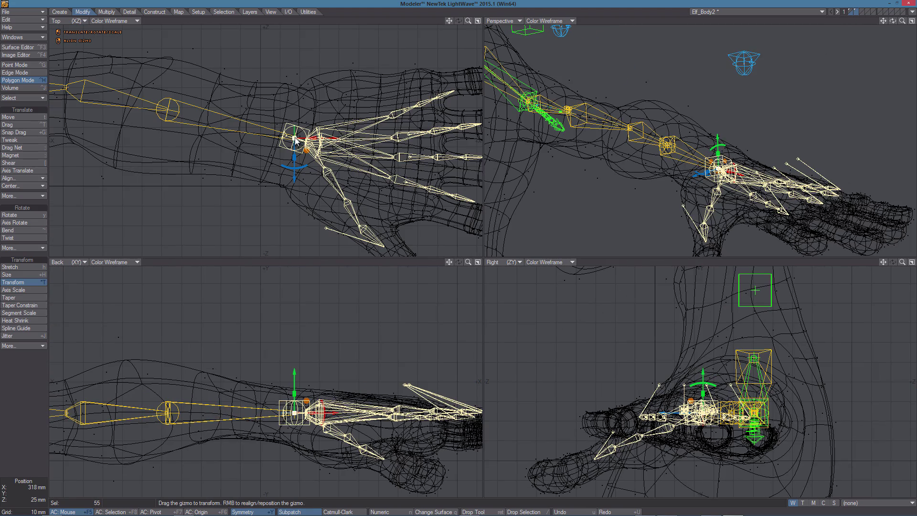
scroll(297, 140, "down", 5)
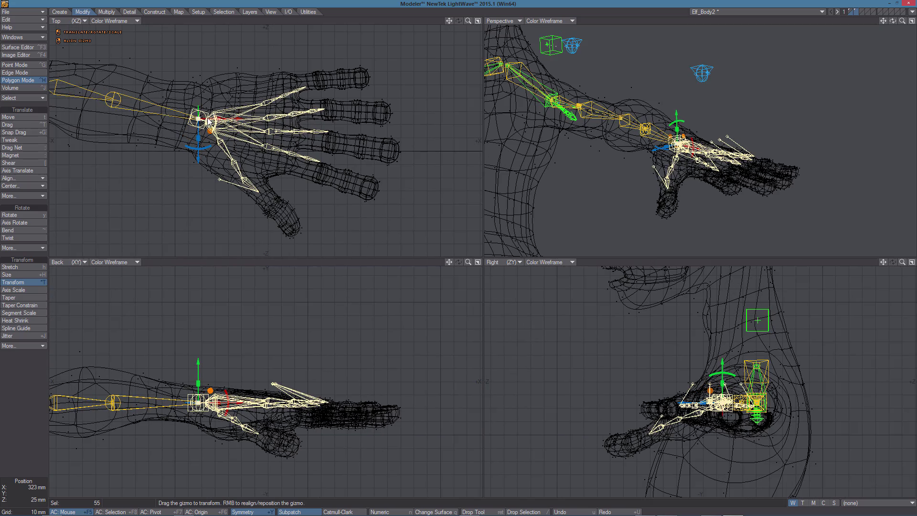
left_click_drag(199, 119, 232, 120)
left_click(339, 9)
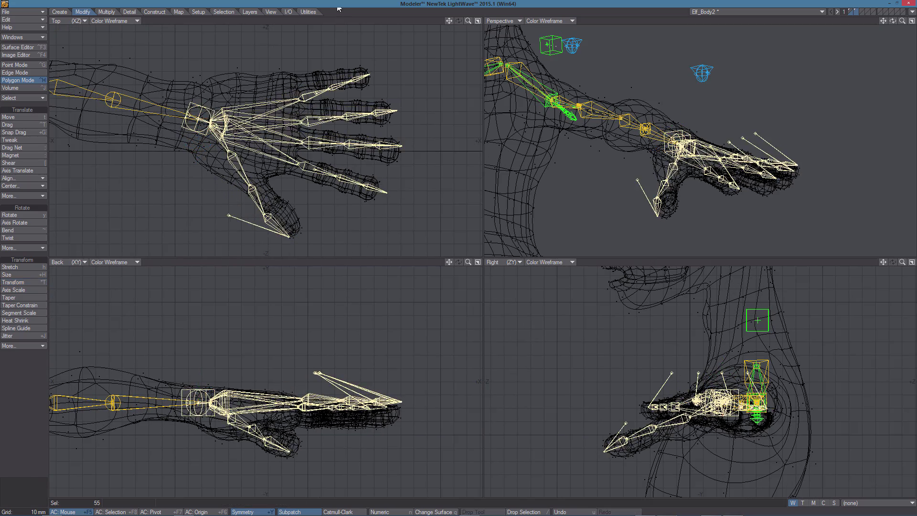
key("t")
left_click_drag(287, 122, 273, 119)
double_click(340, 10)
Step: Select the little finger skelegons, move them about 9 mm backward, and rotate them about the knuckle to follow the mesh finger
right_click_drag(374, 48, 358, 98)
key("t")
left_click_drag(349, 102, 354, 91)
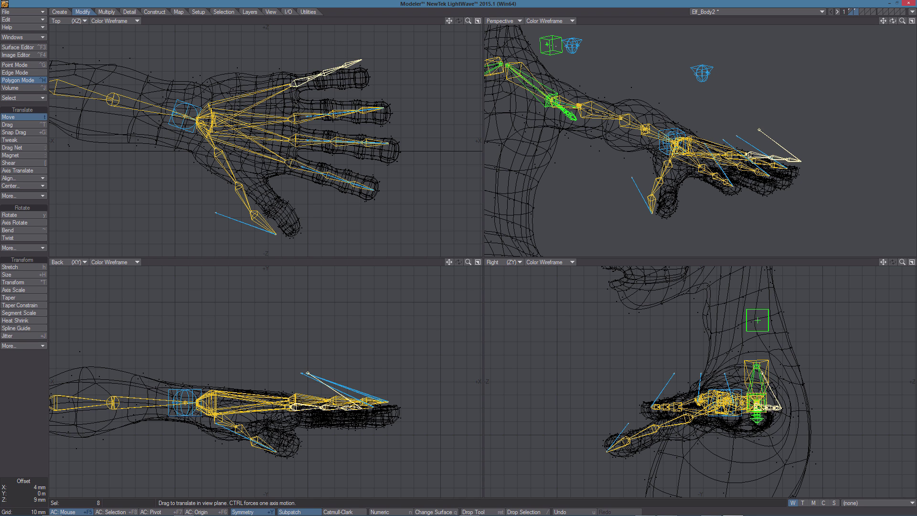
key("y")
left_click_drag(293, 85, 306, 85)
double_click(340, 10)
Step: Move the ring finger skelegons slightly backward and outward in the Top view and rotate them about the knuckle along the mesh finger
right_click_drag(406, 97, 353, 128)
key("t")
left_click_drag(351, 118, 359, 109)
left_click(13, 421)
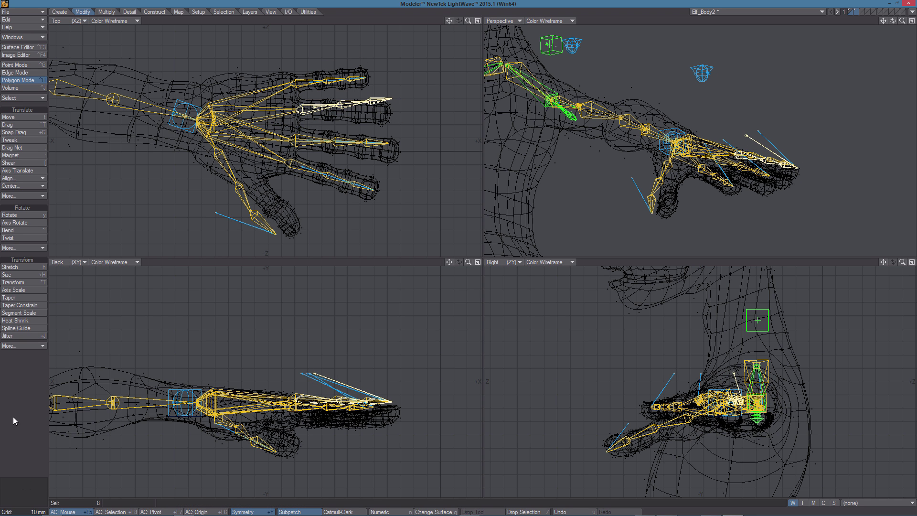
left_click(13, 421)
right_click_drag(411, 96, 354, 127)
key("y")
left_click_drag(299, 110, 311, 110)
double_click(13, 421)
Step: Select the middle finger skelegons, align them with the mesh finger using Move and Rotate, and clear the selection
right_click_drag(422, 138, 344, 162)
key("t")
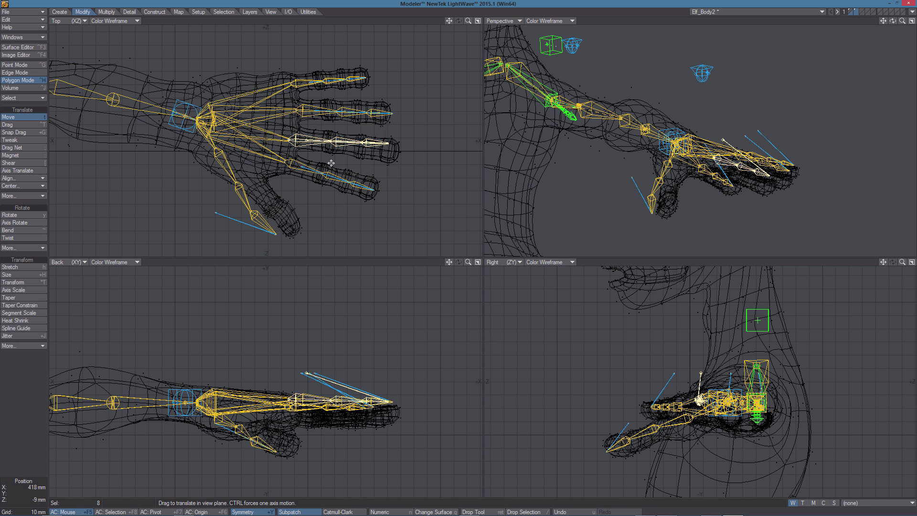
left_click_drag(331, 159, 310, 139)
key("y")
left_click(27, 422)
left_click(27, 422)
Step: Reposition the thumb tip and a thumb joint with the Drag tool to fit the mesh thumb in the Top view
right_click_drag(406, 185, 353, 205)
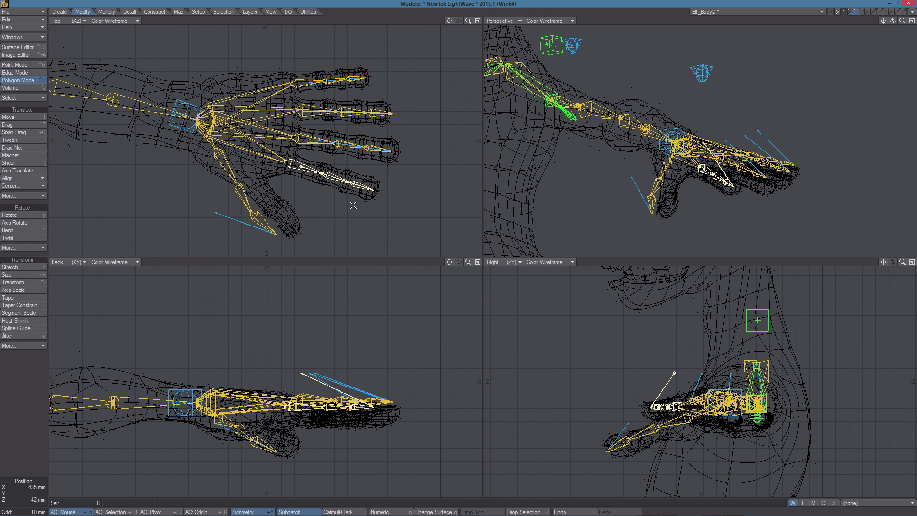
left_click(28, 381)
key("ctrl+t")
left_click_drag(276, 234, 293, 232)
left_click_drag(253, 213, 243, 175)
Step: Select finger skelegons in the Perspective view, move them down into the mesh fingers, and clear the selection
left_click_drag(683, 201, 702, 193, "alt")
scroll(698, 167, "up", 5)
left_click_drag(702, 194, 573, 177, "alt+shift")
middle_click_drag(593, 138, 745, 143)
key("t")
left_click_drag(723, 146, 722, 176)
left_click_drag(722, 191, 712, 219, "alt")
left_click(29, 381)
Step: Select the next finger skelegons, lower them into the mesh in the Back view, refine their height, and clear the selection
left_click_drag(707, 143, 688, 172, "alt+shift")
left_click_drag(691, 90, 796, 134)
key("t")
left_click_drag(334, 395, 334, 428)
mouse_move(688, 215)
left_mouse_down("alt")
mouse_move(682, 178)
mouse_move(704, 215)
left_mouse_up("alt")
left_click_drag(334, 425, 334, 428)
left_click_drag(705, 205, 712, 215, "alt")
key("slash")
Step: Select the remaining high finger skelegons, lower them to the middle of the mesh finger, and drop the selection
left_click_drag(657, 82, 769, 90)
key("t")
left_click_drag(305, 411, 306, 438)
left_click_drag(707, 200, 712, 177, "alt")
key("slash")
Step: Align the finger joints with the mesh knuckles using the Drag tool, extending the middle finger's tip to the mesh fingertip
left_click_drag(669, 143, 788, 139, "alt")
left_click_drag(230, 430, 311, 320, "alt")
key("ctrl+t")
left_click_drag(332, 203, 280, 186)
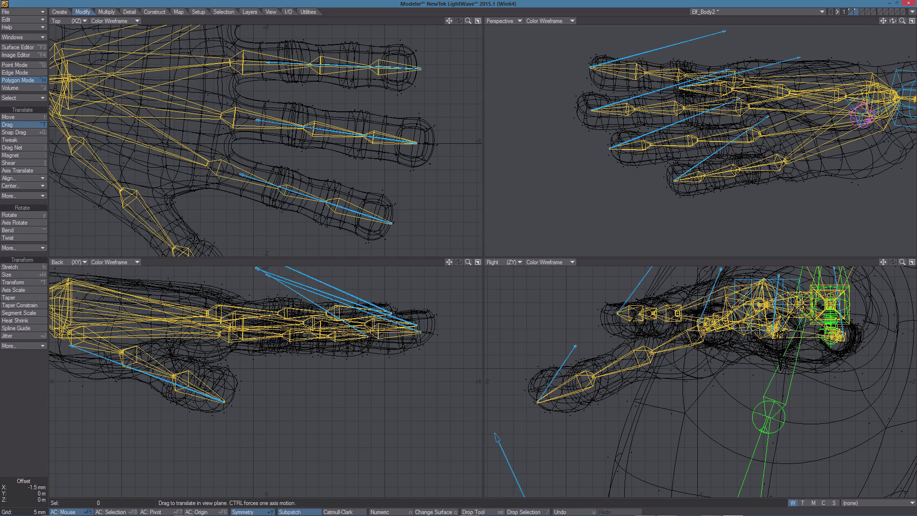
left_click_drag(417, 142, 433, 147)
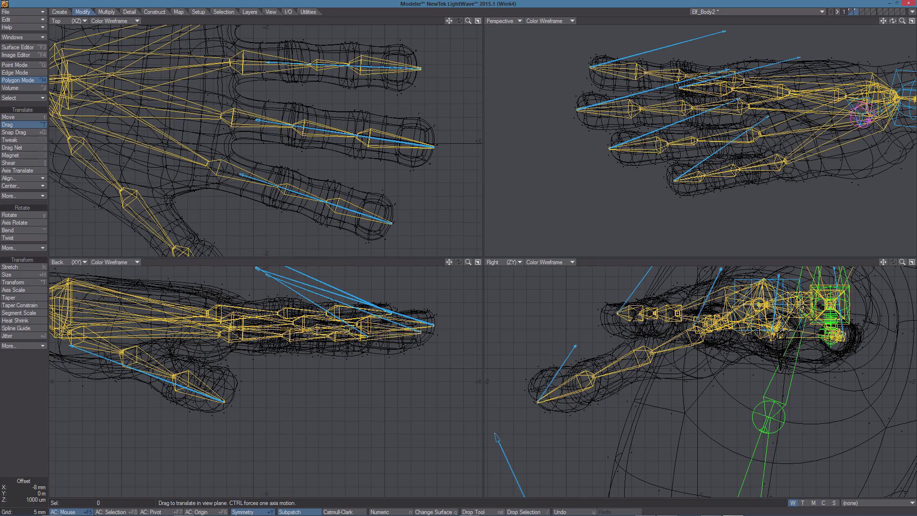
left_click_drag(350, 65, 268, 180)
Step: Select the two arm controls behind the shoulders, examine them and the fitted arm rig from several angles, and clear the selection
key("period")
key("comma")
key("comma")
key("comma")
key("comma")
key("comma")
left_click_drag(143, 359, 414, 382, "alt")
key("Return")
left_click_drag(736, 162, 758, 145, "alt")
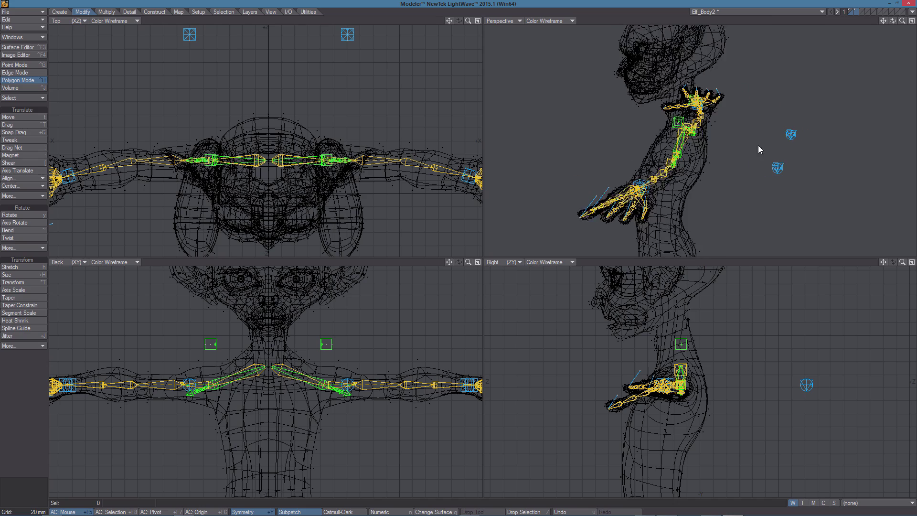
mouse_move(779, 118)
right_mouse_down()
mouse_move(801, 110)
mouse_move(780, 117)
right_mouse_up()
left_click_drag(739, 191, 640, 184, "alt")
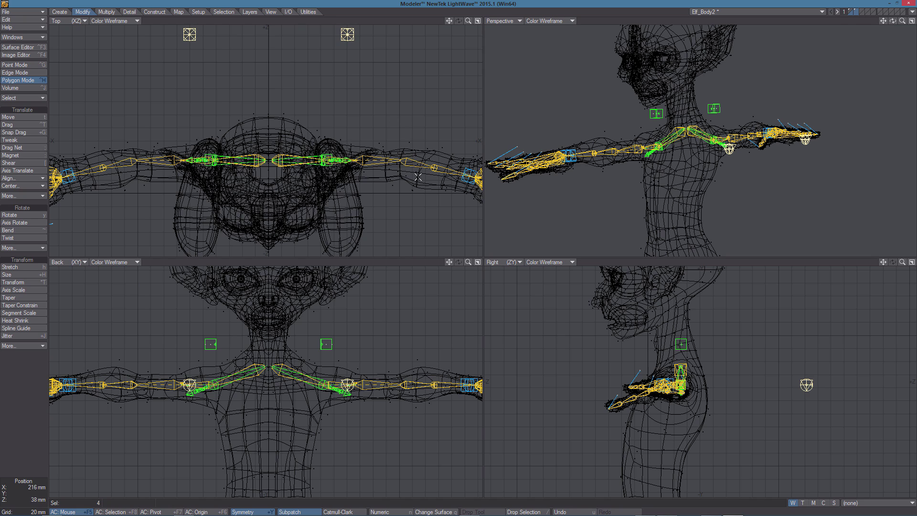
left_click_drag(693, 162, 648, 176, "alt")
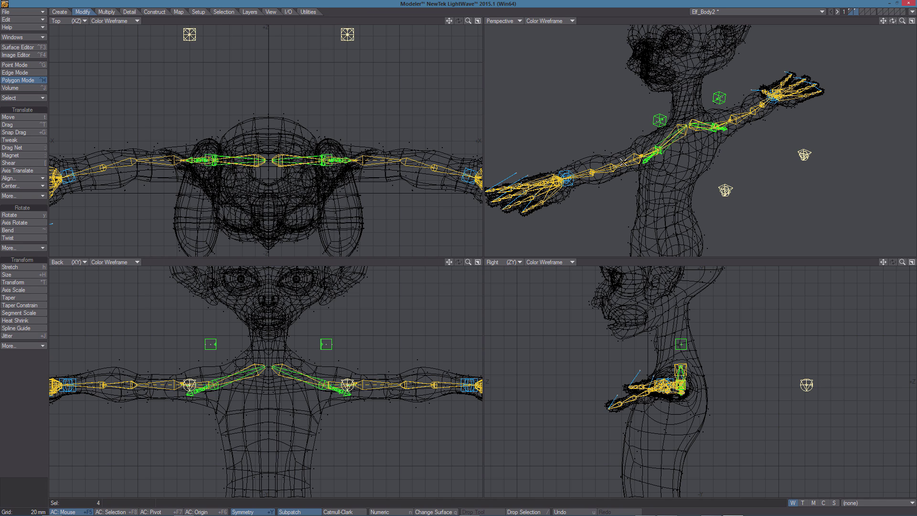
left_click_drag(650, 194, 697, 160, "alt")
key("space")
scroll(717, 175, "down", 2)
scroll(718, 178, "down", 1)
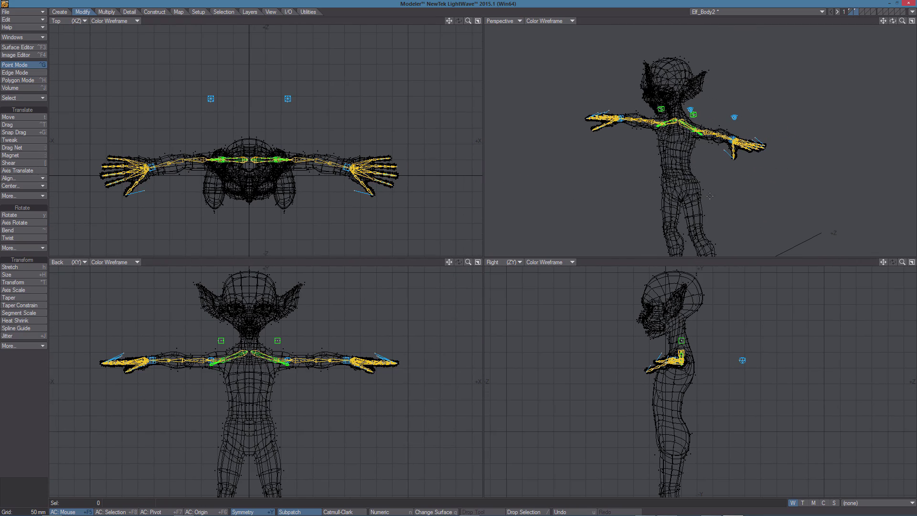
left_click_drag(680, 130, 697, 264, "alt")
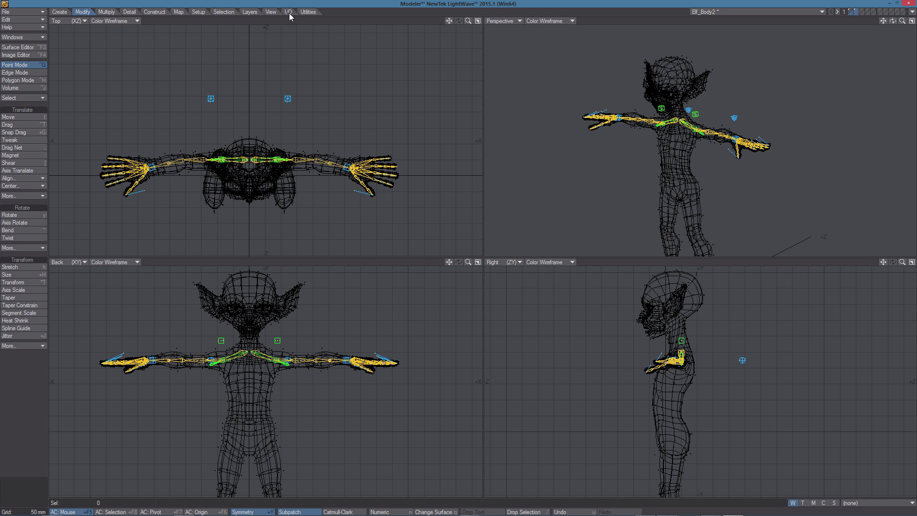
Step: Unhide all the skelegons, fit the whole rig in view, and make the body mesh layer active with the rig in the background
left_click(272, 13)
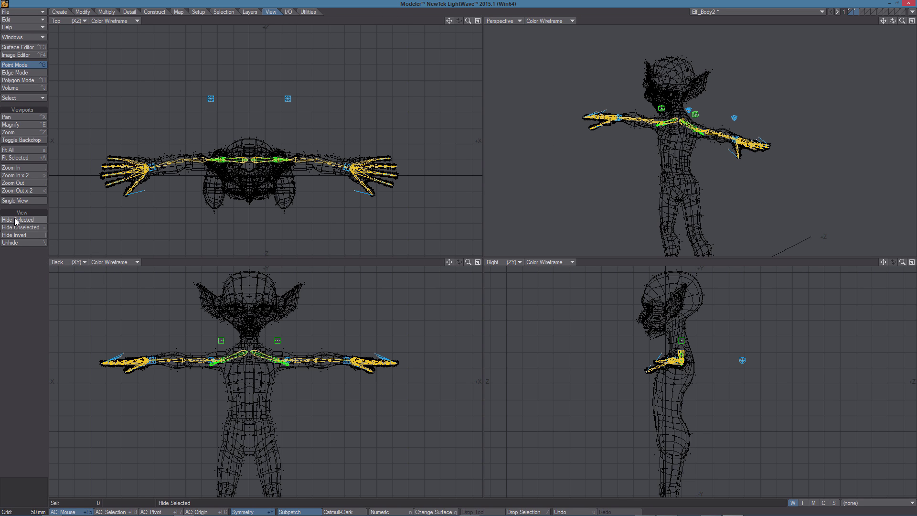
left_click(9, 243)
key("a")
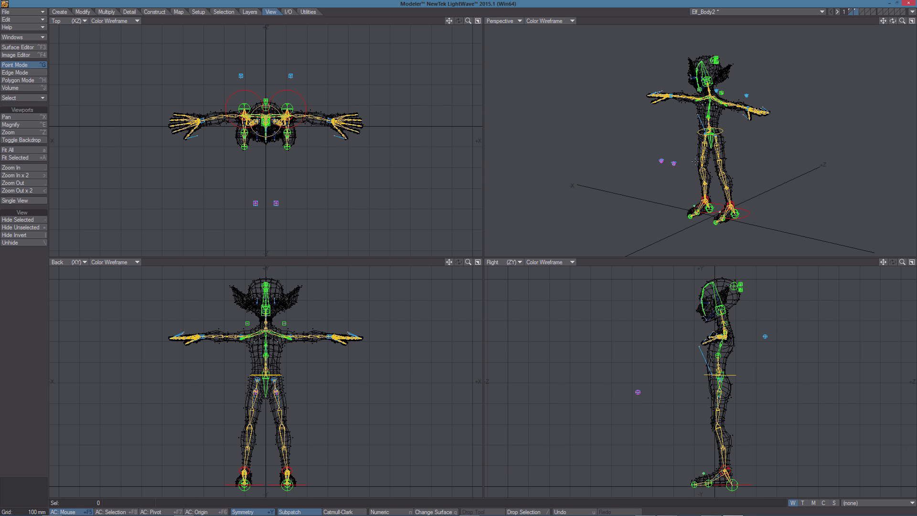
key("1")
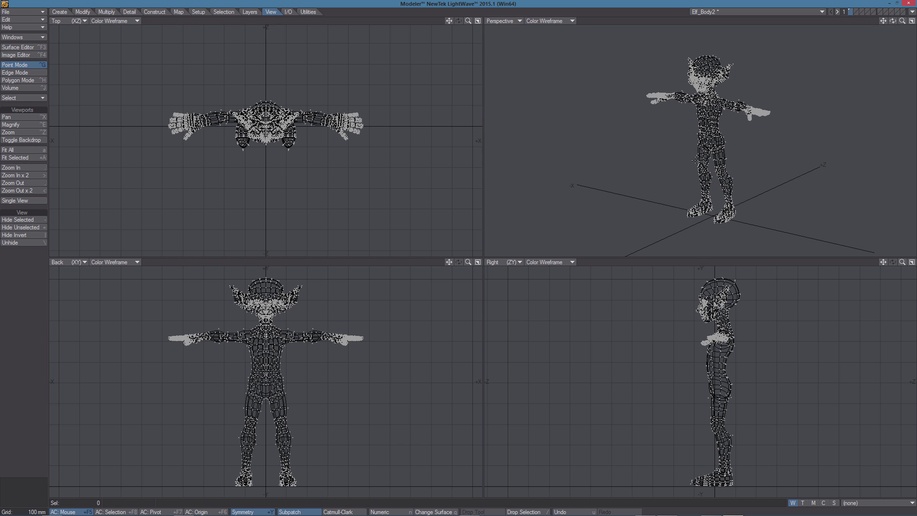
left_click_drag(722, 111, 720, 166, "alt+shift")
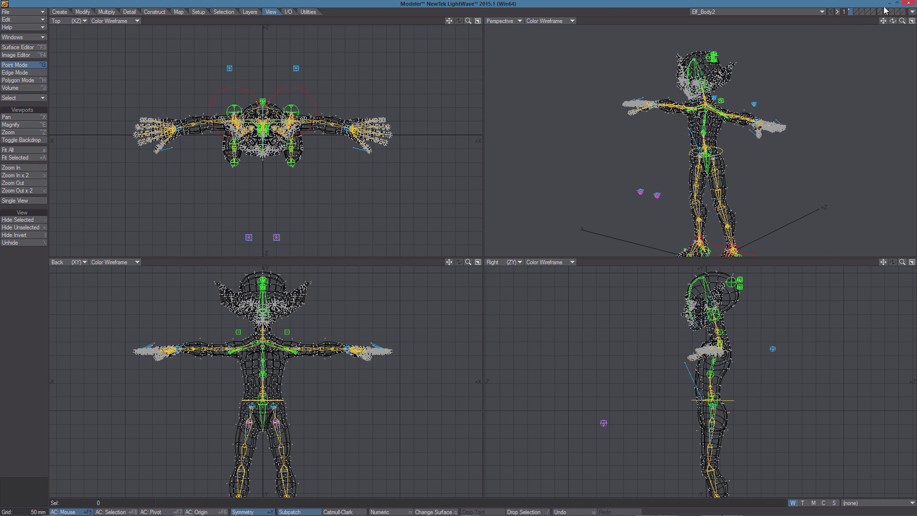
Step: Send the elf object to LightWave Layout and create the Genoma rig from it there
left_click(912, 13)
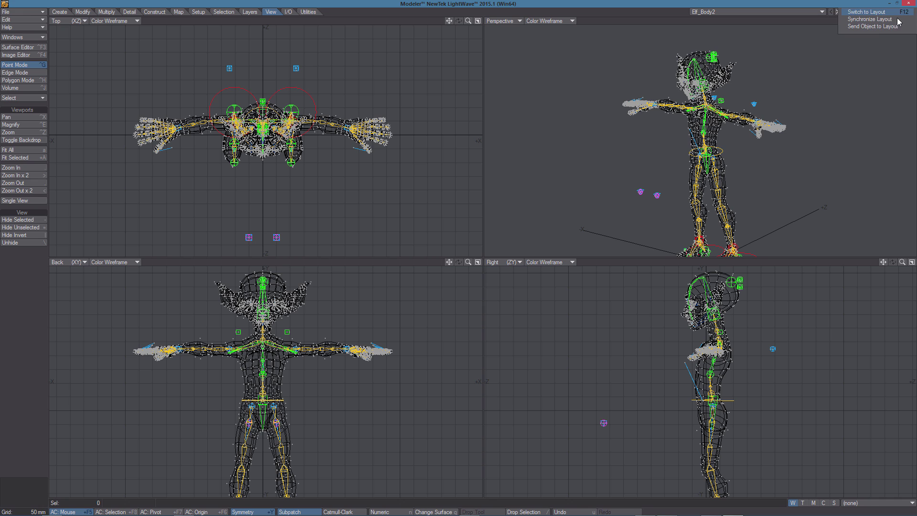
left_click(875, 27)
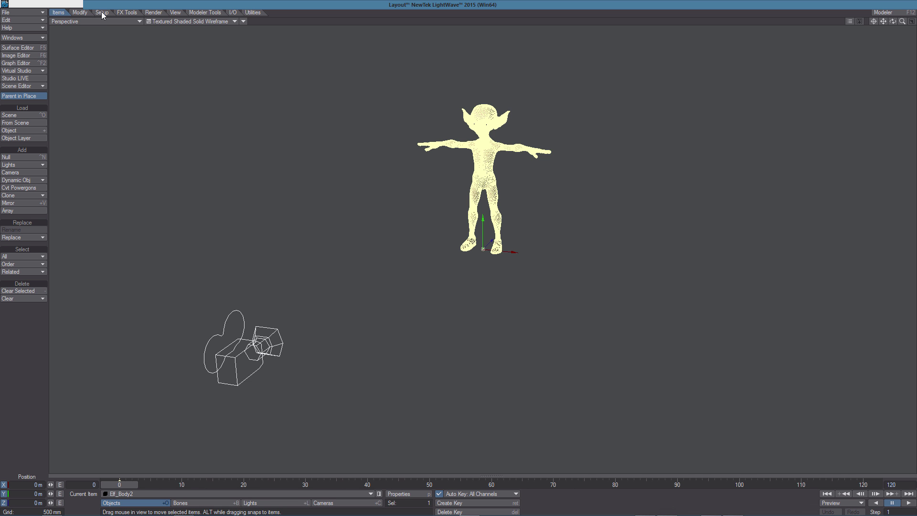
left_click(102, 13)
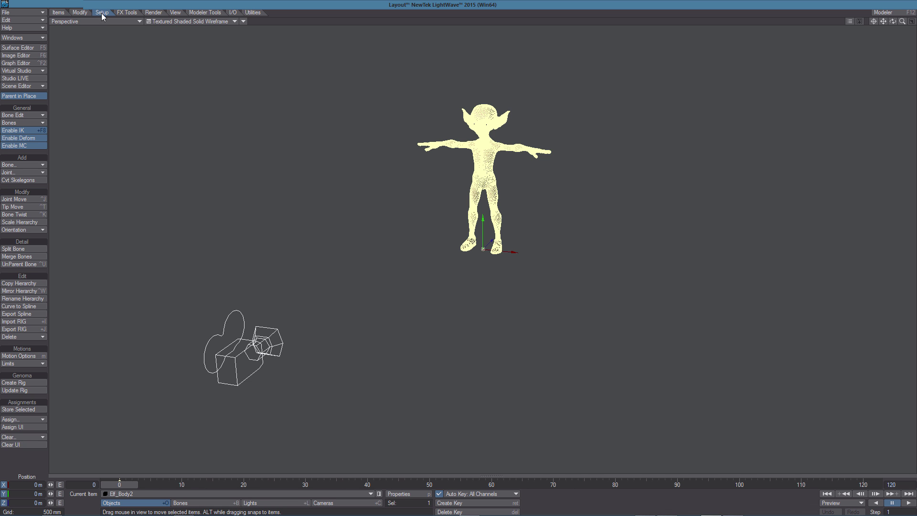
left_click(23, 383)
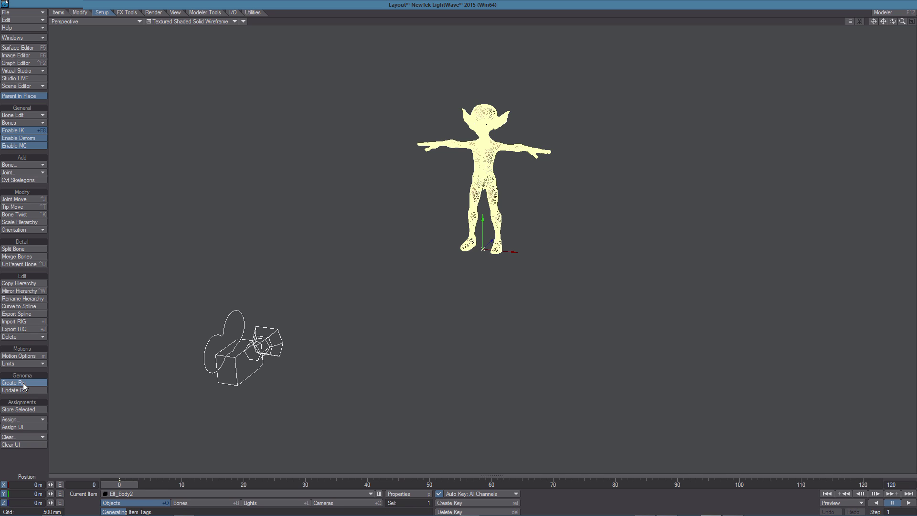